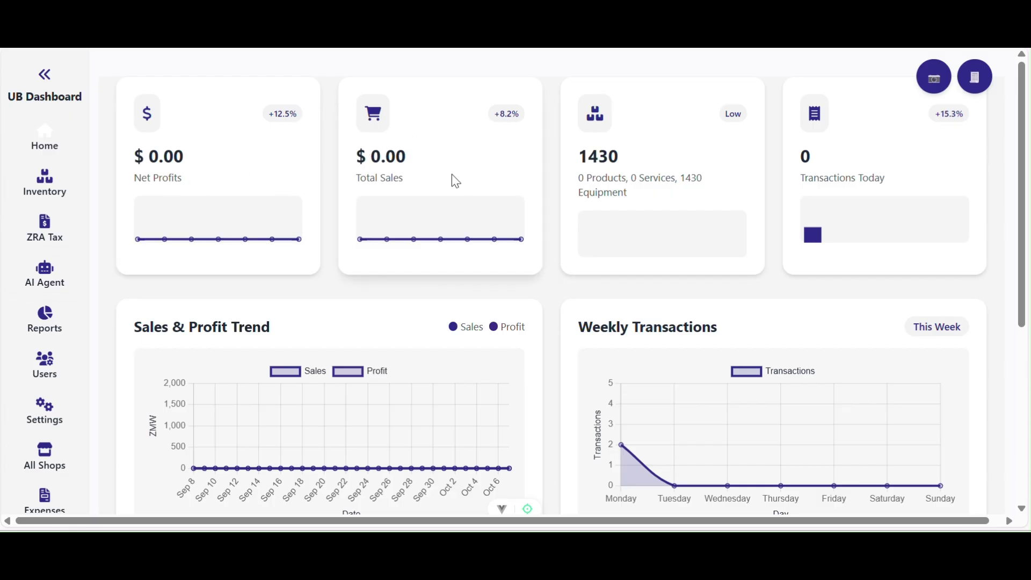
- Examine the home dashboard's summary cards, trend charts and compliance status
scroll(404, 369, "down", 1)
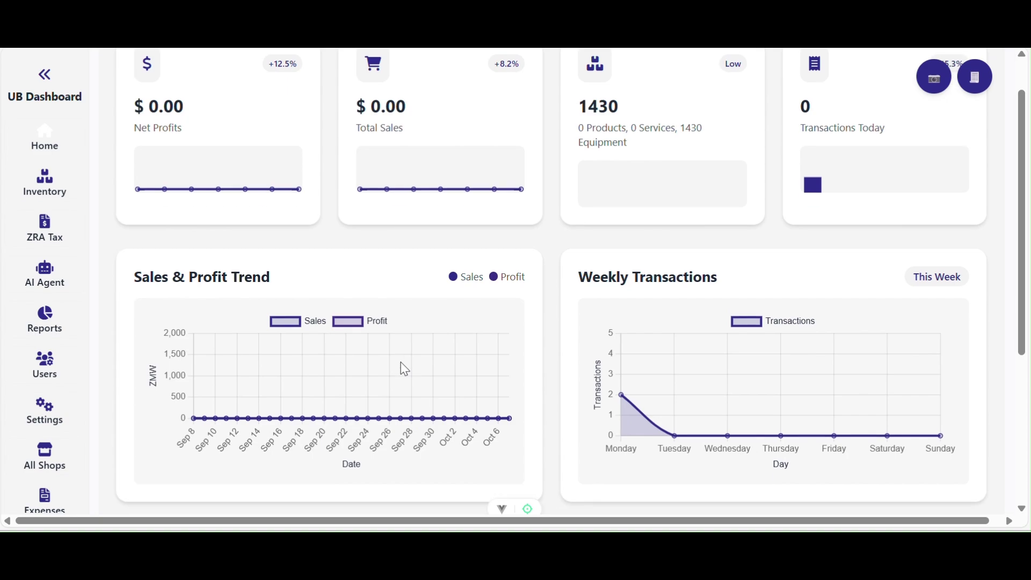
scroll(617, 325, "down", 3)
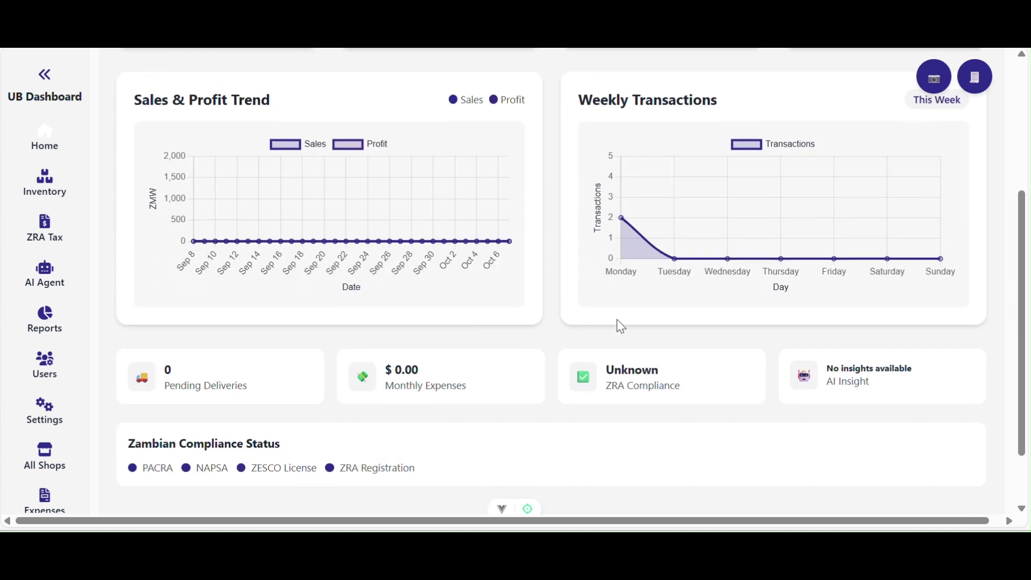
scroll(620, 326, "up", 4)
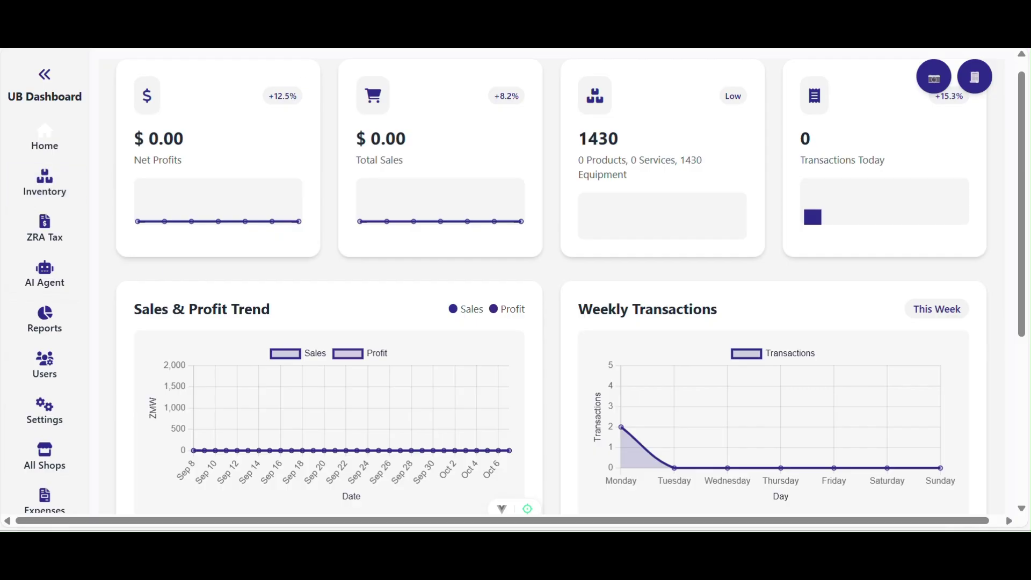
- Open the inventory and examine the item list across to its status and actions columns
left_click(61, 187)
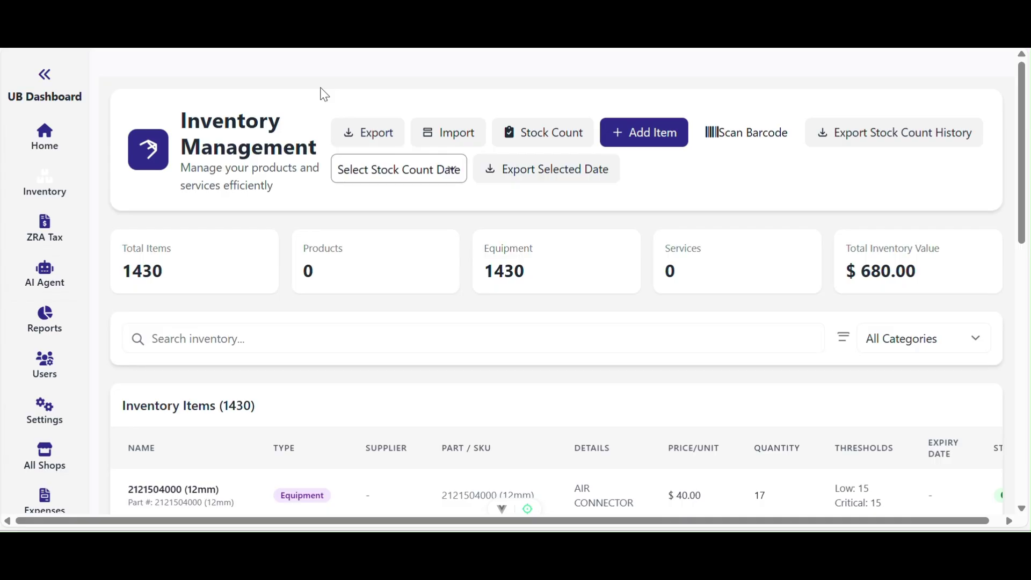
scroll(405, 369, "down", 1)
scroll(405, 365, "down", 2)
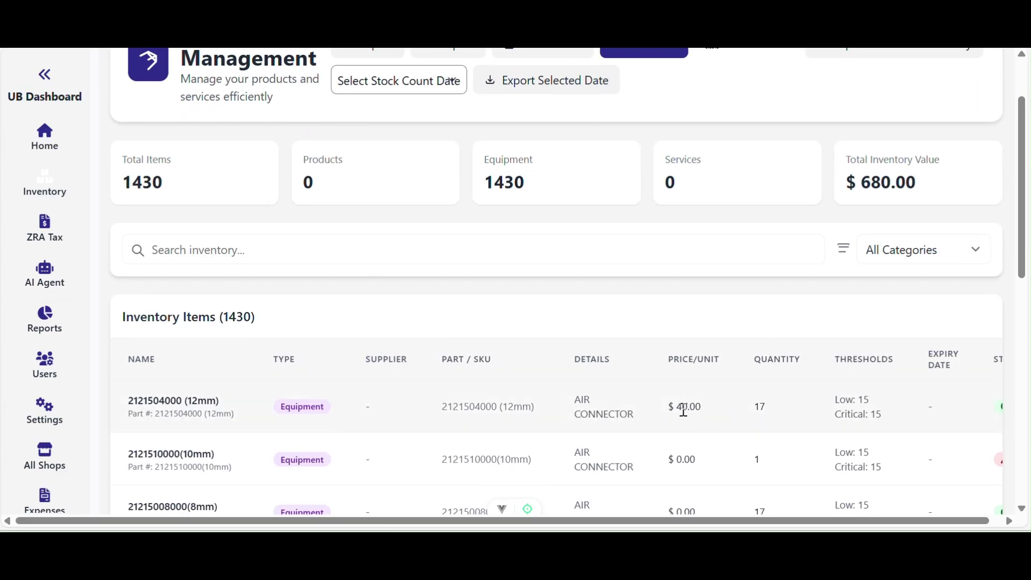
scroll(699, 409, "down", 1)
scroll(699, 409, "up", 1)
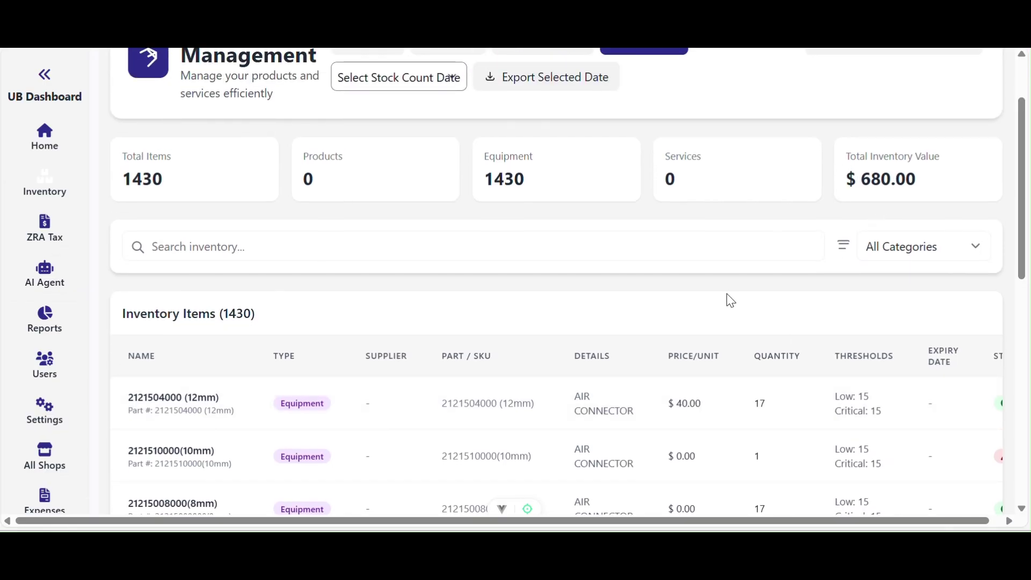
scroll(904, 418, "right", 3)
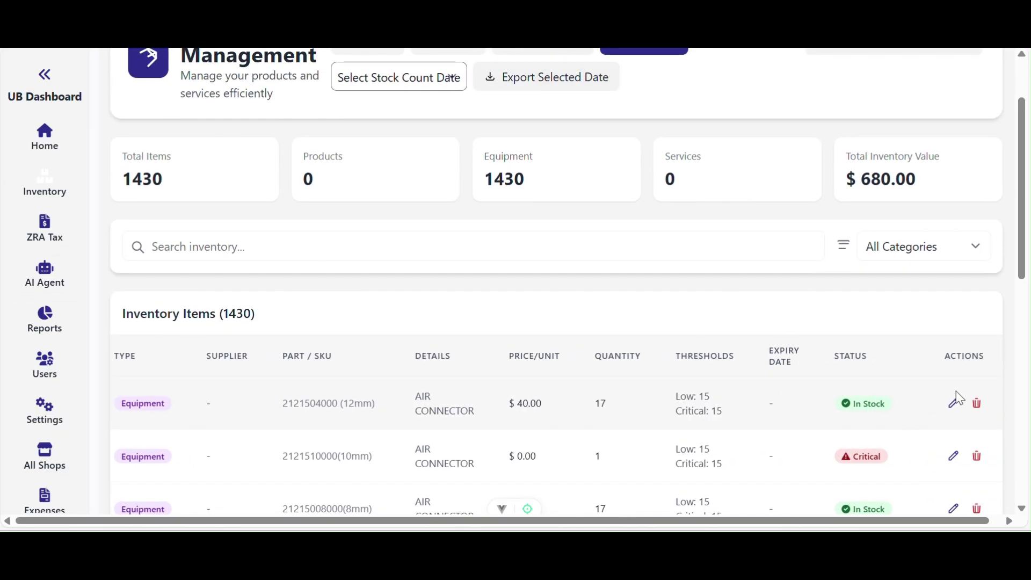
left_click(954, 405)
left_click(583, 334)
key("BackSpace")
key("BackSpace")
left_click(324, 341)
key("BackSpace")
key("BackSpace")
scroll(635, 307, "up", 1)
scroll(633, 307, "down", 1)
scroll(495, 393, "down", 2)
scroll(495, 393, "down", 2)
scroll(491, 391, "up", 4)
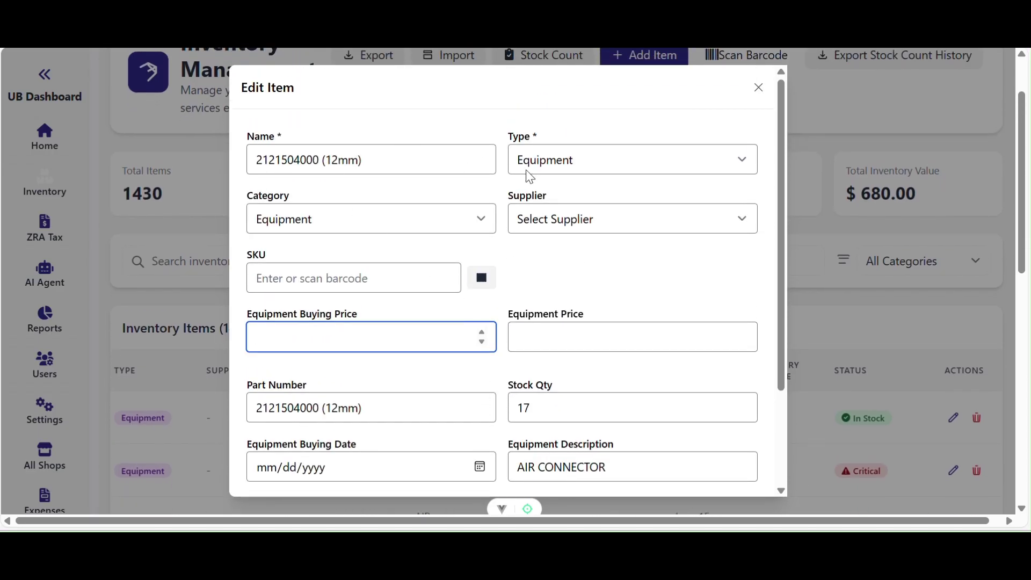
scroll(569, 243, "down", 1)
scroll(570, 244, "down", 2)
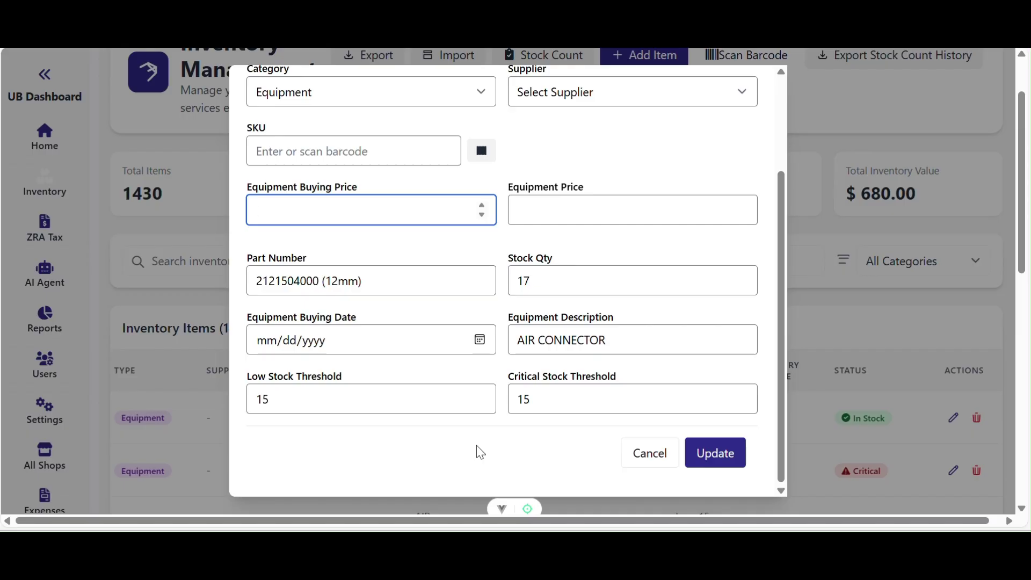
left_click(651, 453)
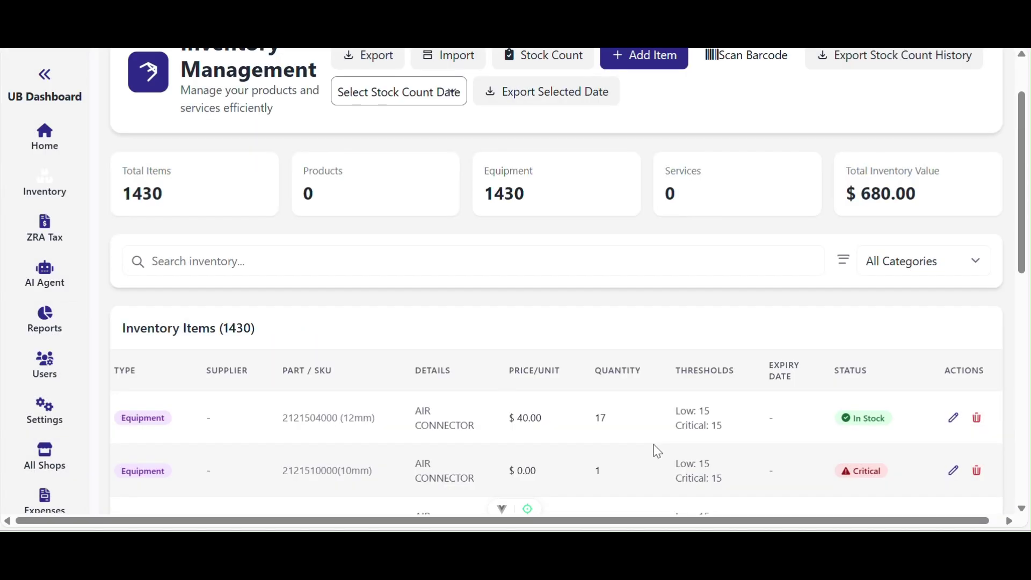
left_click(954, 417)
left_click(366, 340)
key("BackSpace")
key("BackSpace")
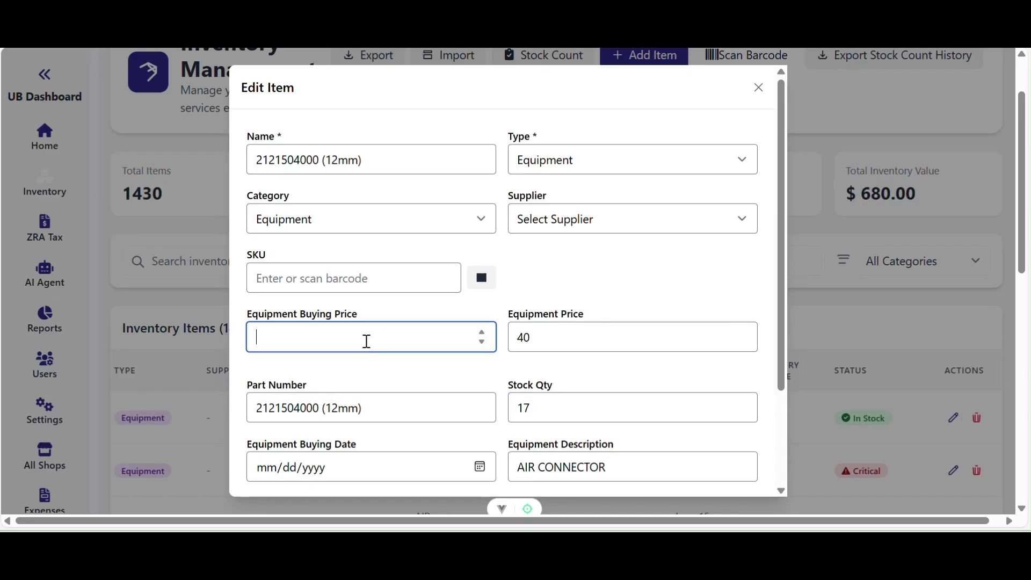
left_click(562, 346)
key("BackSpace")
key("BackSpace")
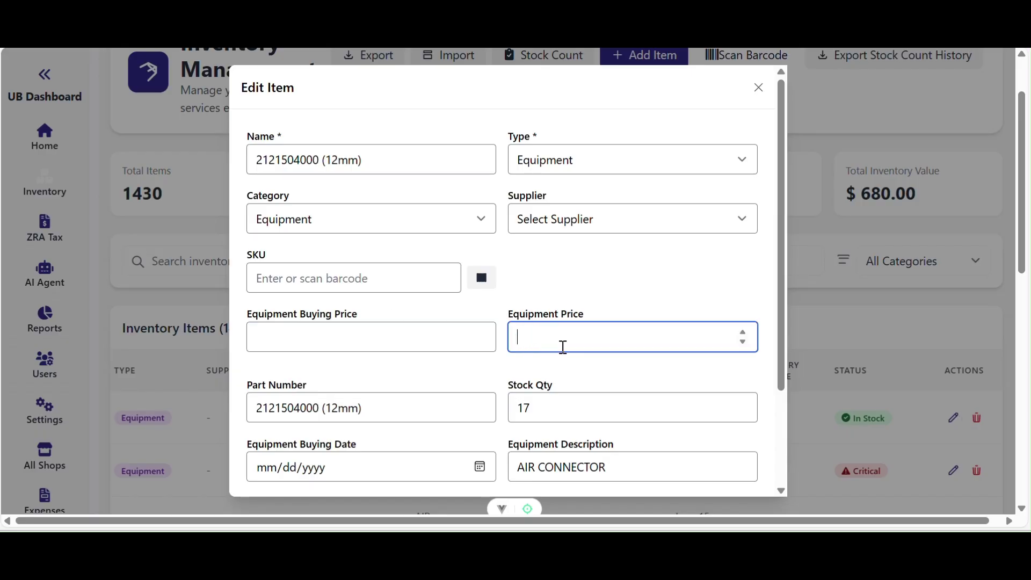
scroll(690, 422, "down", 2)
left_click(704, 458)
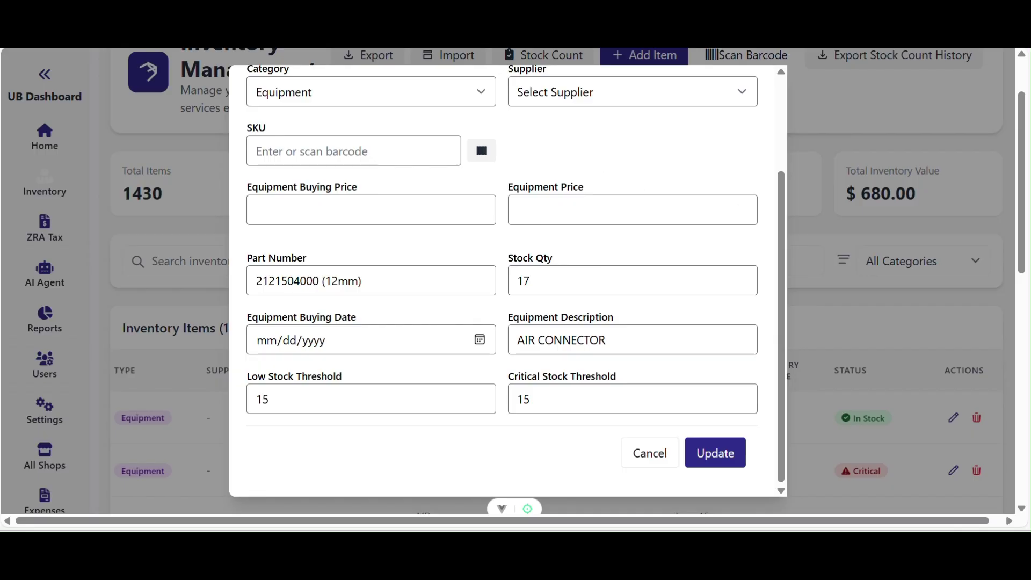
scroll(655, 411, "down", 5)
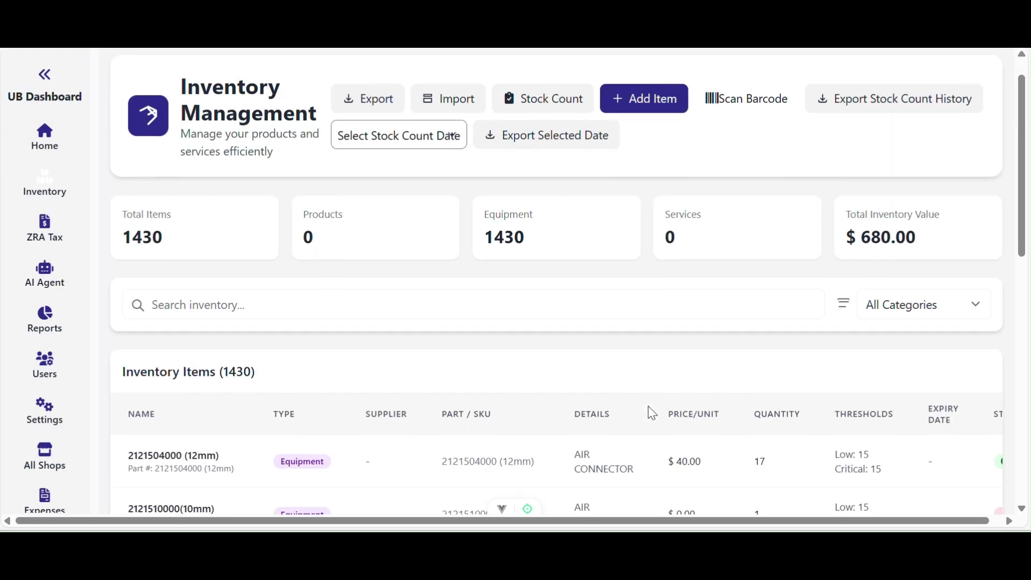
scroll(649, 412, "up", 4)
scroll(651, 412, "down", 10)
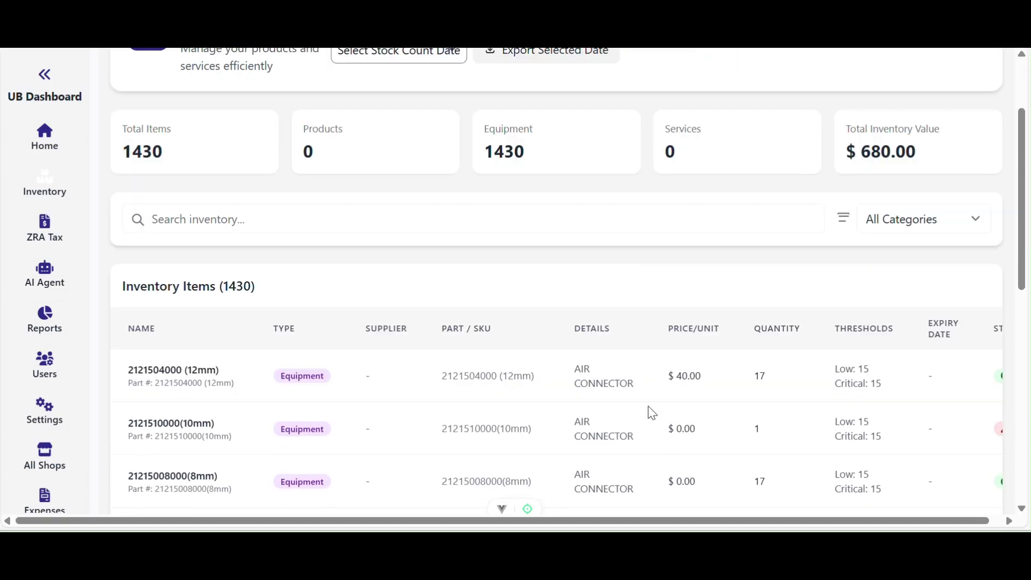
scroll(649, 412, "up", 10)
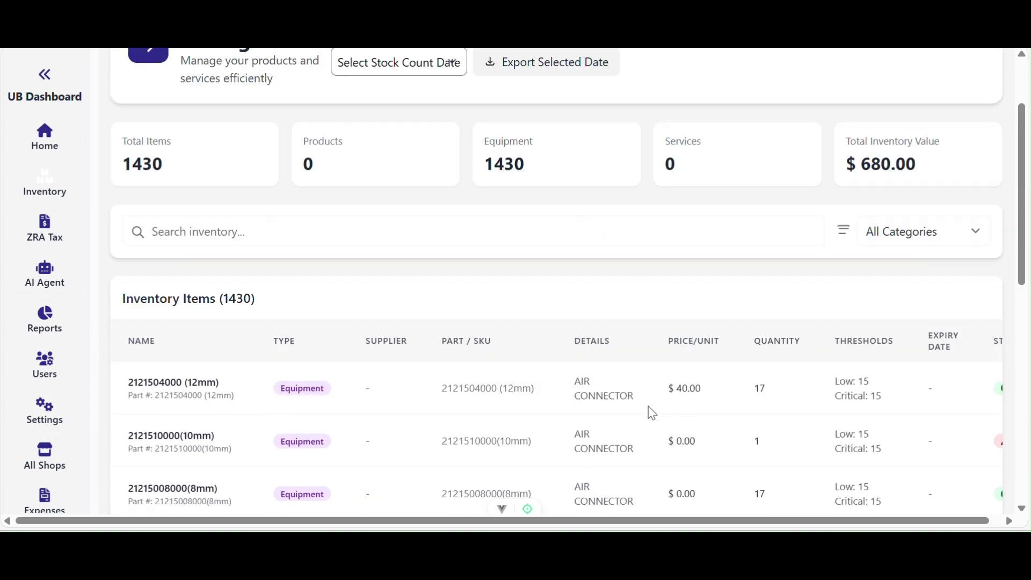
scroll(649, 412, "down", 1)
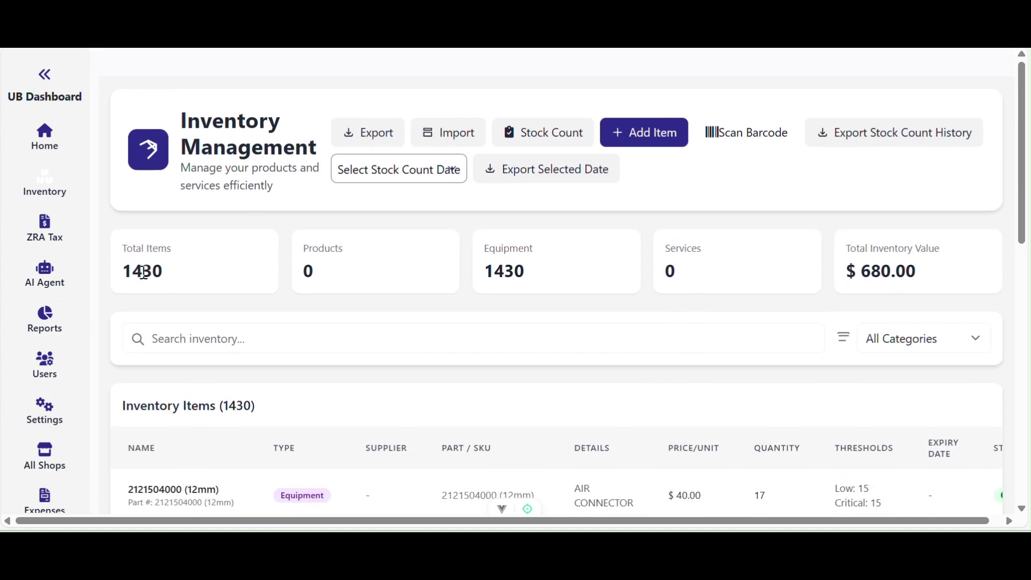
- Preview the inventory's Excel export, look through its item rows and close the preview without downloading
left_click(375, 133)
scroll(515, 333, "down", 15)
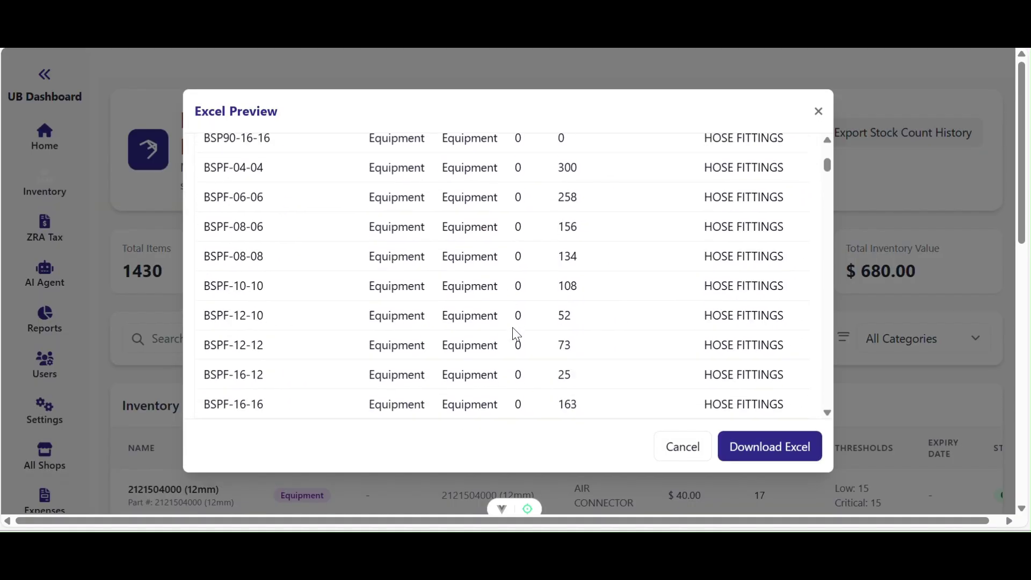
scroll(515, 333, "up", 10)
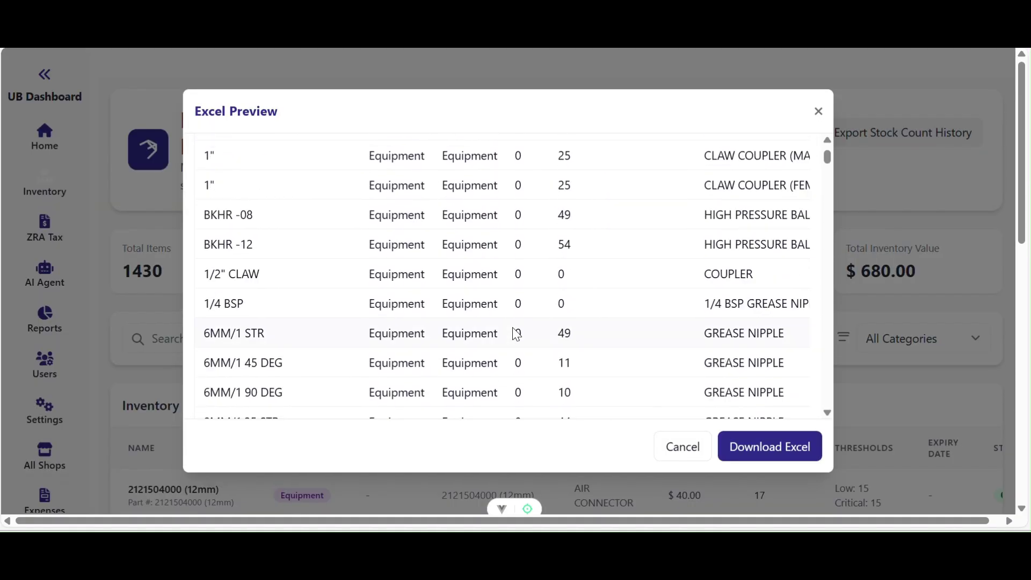
scroll(515, 333, "up", 5)
scroll(516, 331, "down", 1)
scroll(517, 330, "up", 1)
scroll(607, 340, "down", 20)
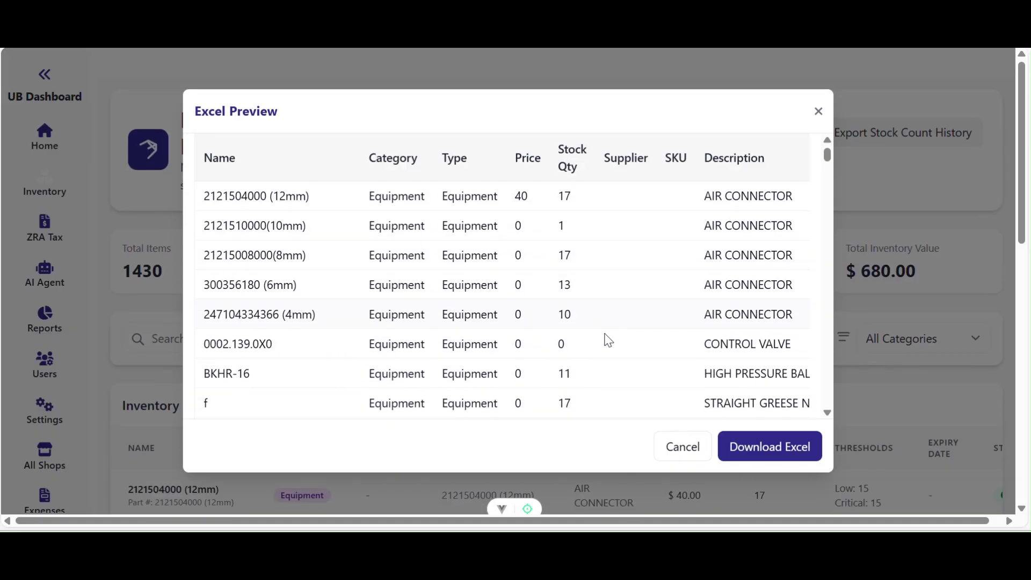
scroll(607, 340, "down", 20)
scroll(607, 340, "down", 20)
scroll(607, 340, "down", 20)
scroll(607, 340, "down", 20)
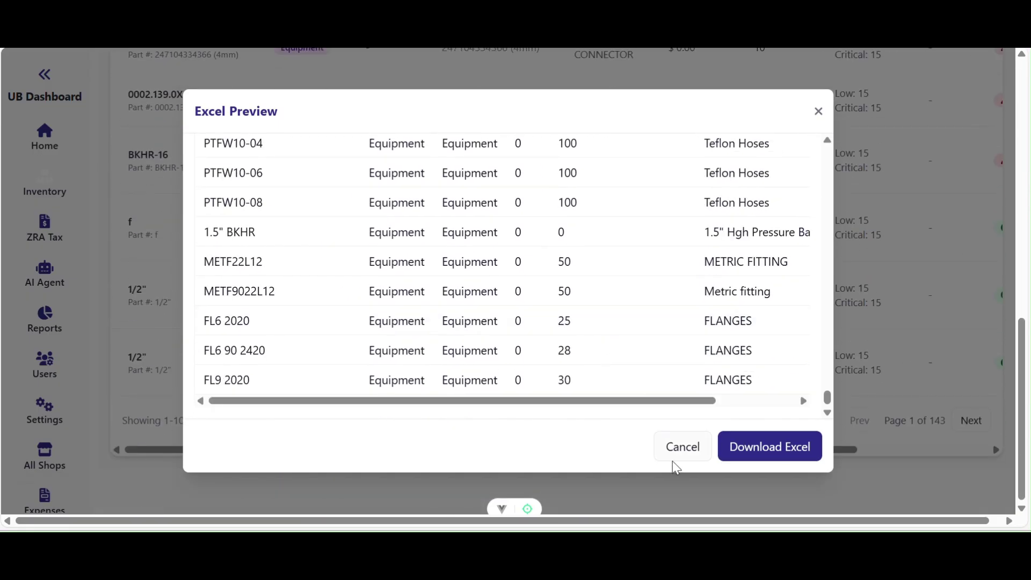
left_click(679, 453)
scroll(655, 325, "up", 10)
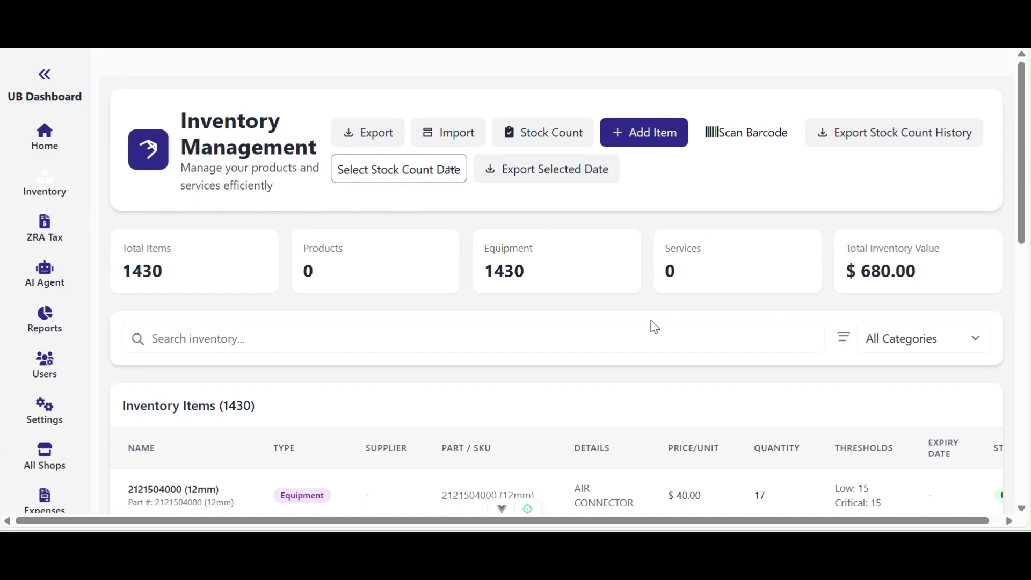
- Start a bulk import as Equipment and load the file 1 - Site Stock Conainer 1.csv
left_click(446, 135)
left_click(232, 245)
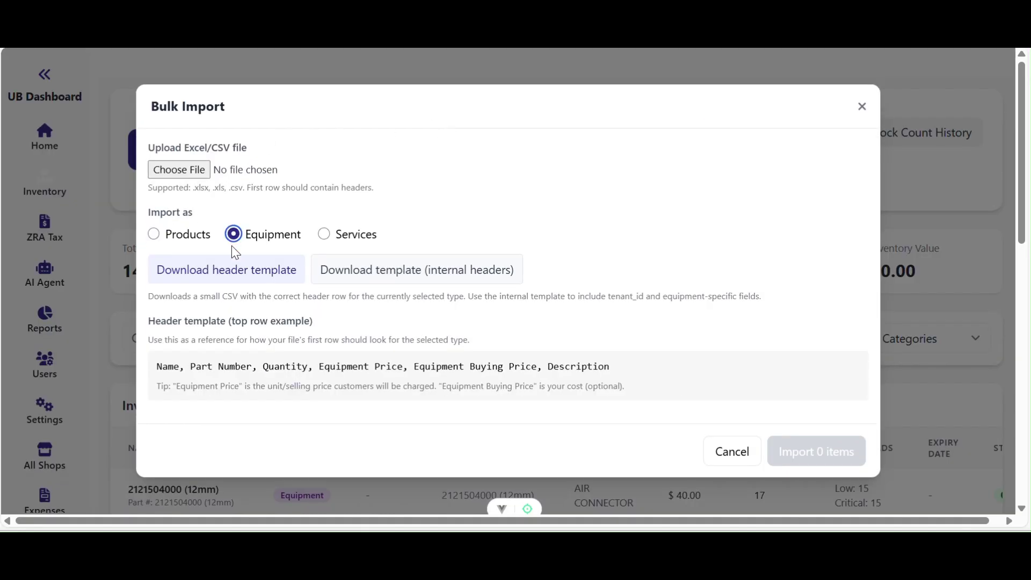
left_click(194, 171)
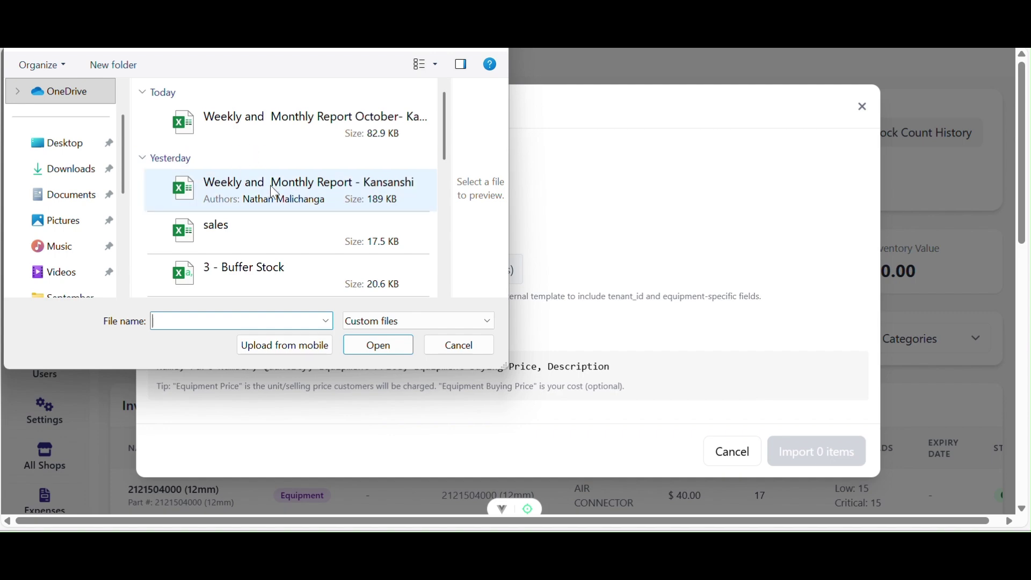
scroll(270, 269, "down", 10)
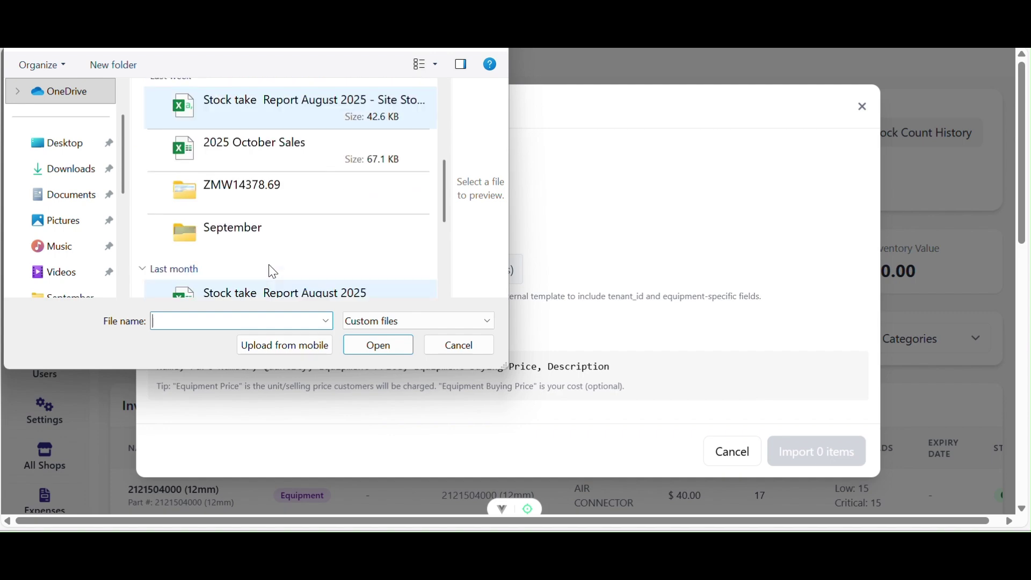
scroll(270, 269, "up", 3)
left_click(304, 144)
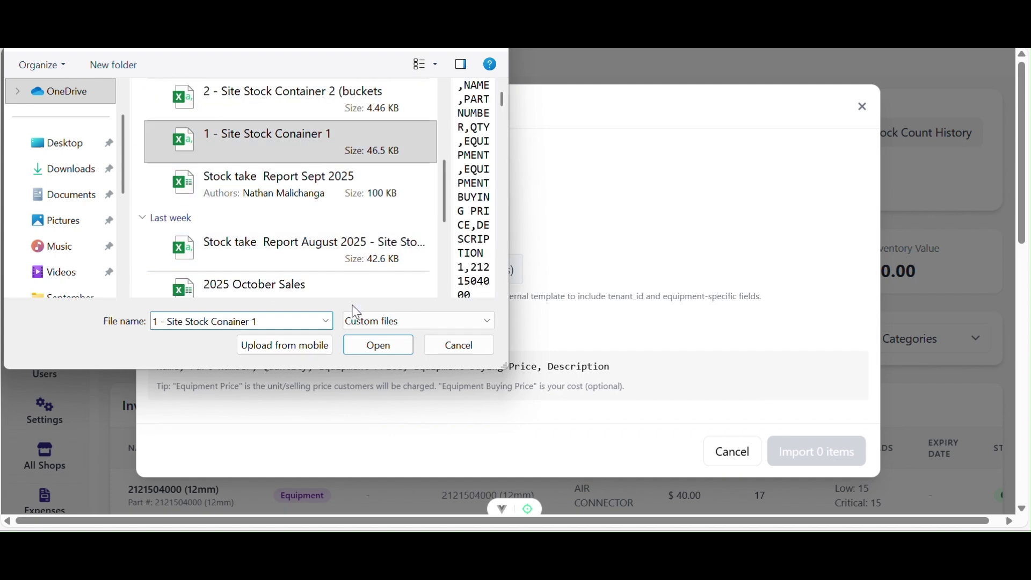
left_click(356, 348)
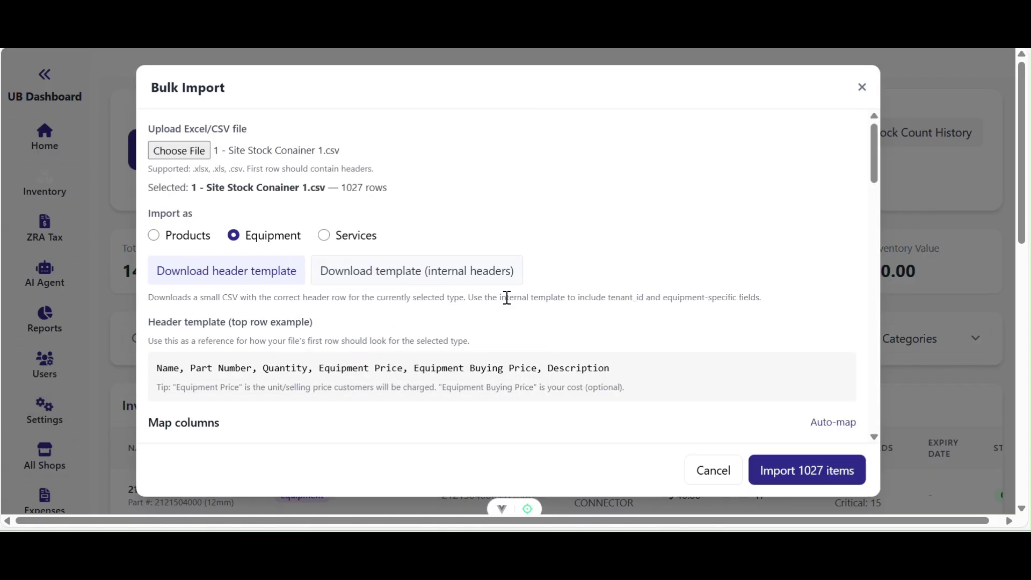
- Review the import's row preview and validation messages, and cancel the bulk import
scroll(507, 297, "down", 10)
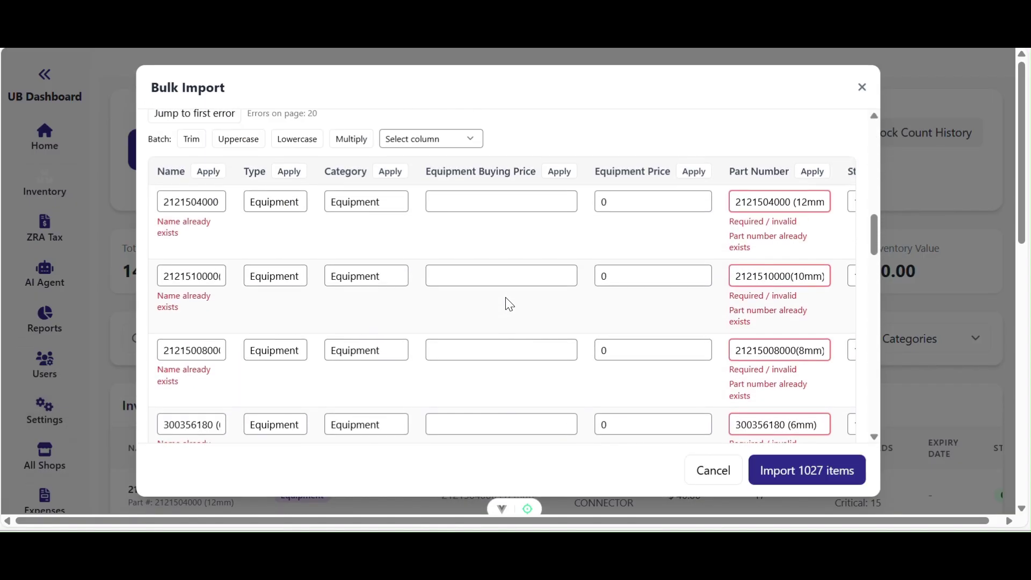
scroll(247, 290, "down", 6)
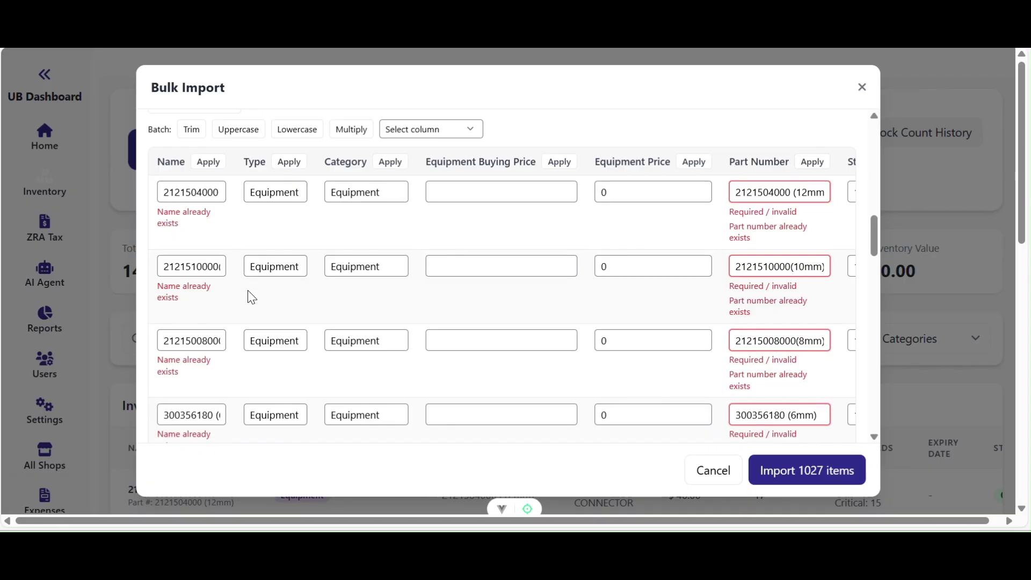
scroll(251, 297, "down", 10)
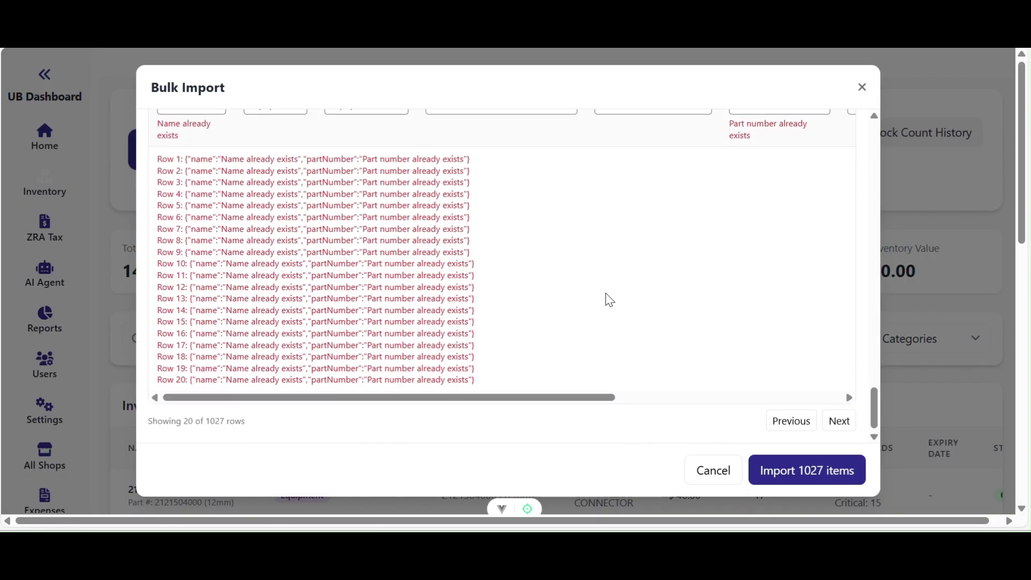
left_click(713, 470)
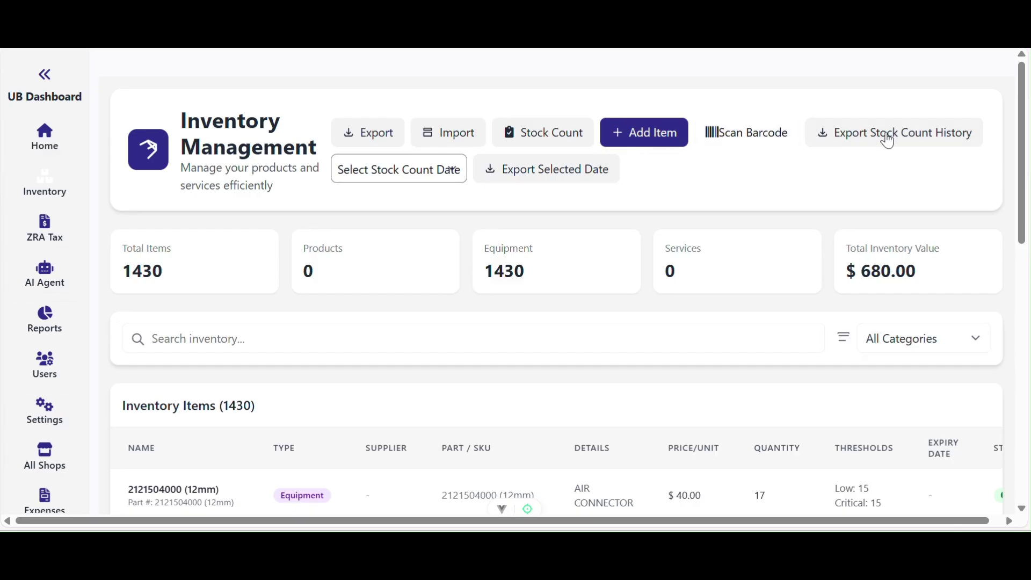
left_click(518, 138)
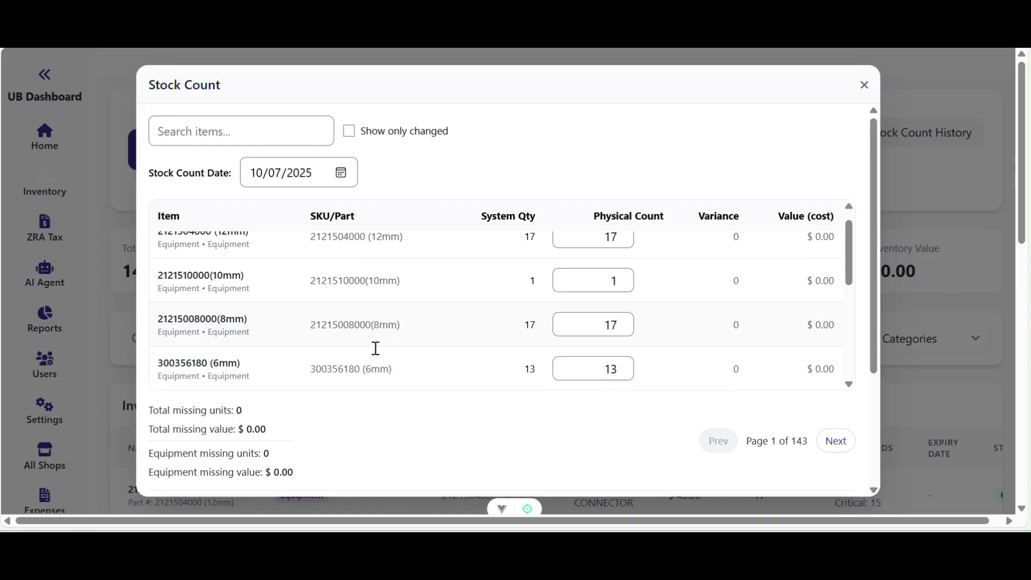
left_click(622, 259)
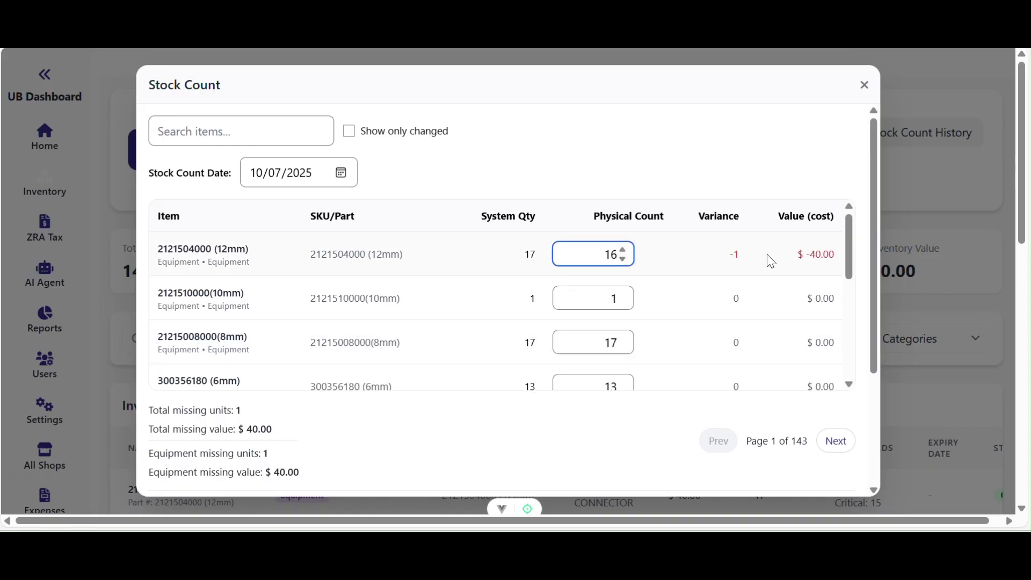
left_click(623, 303)
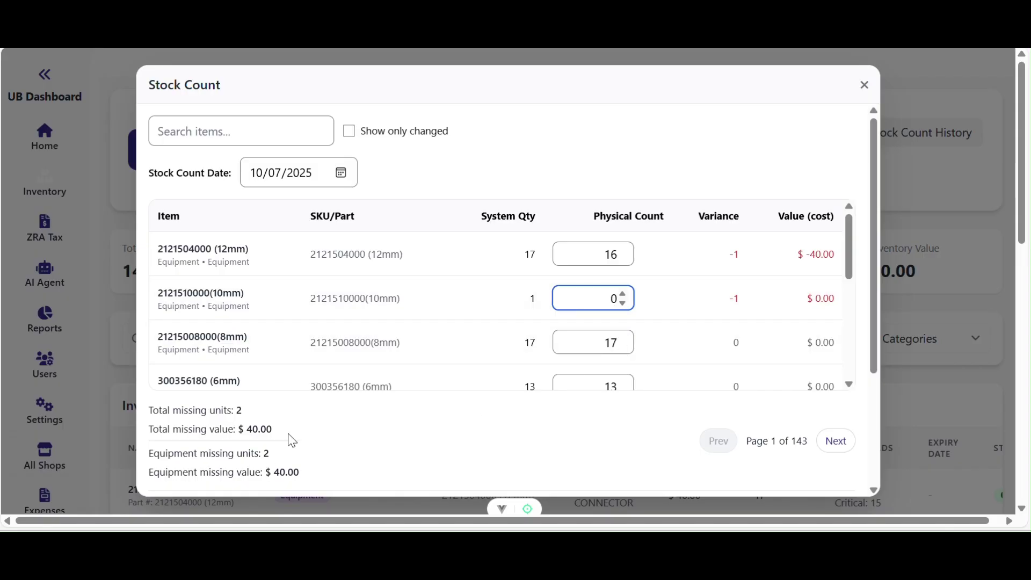
scroll(292, 440, "down", 3)
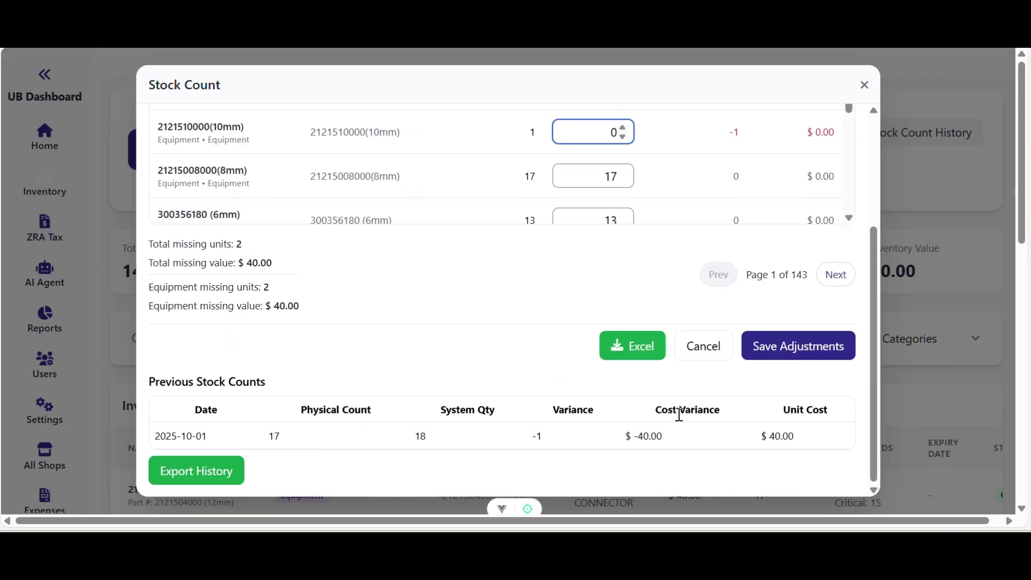
scroll(546, 430, "up", 3)
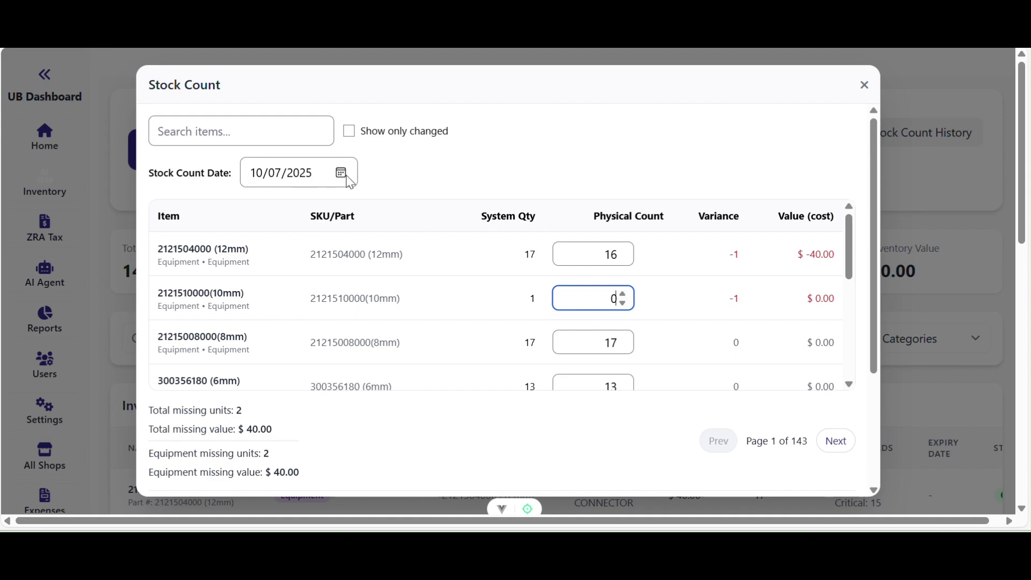
left_click(864, 85)
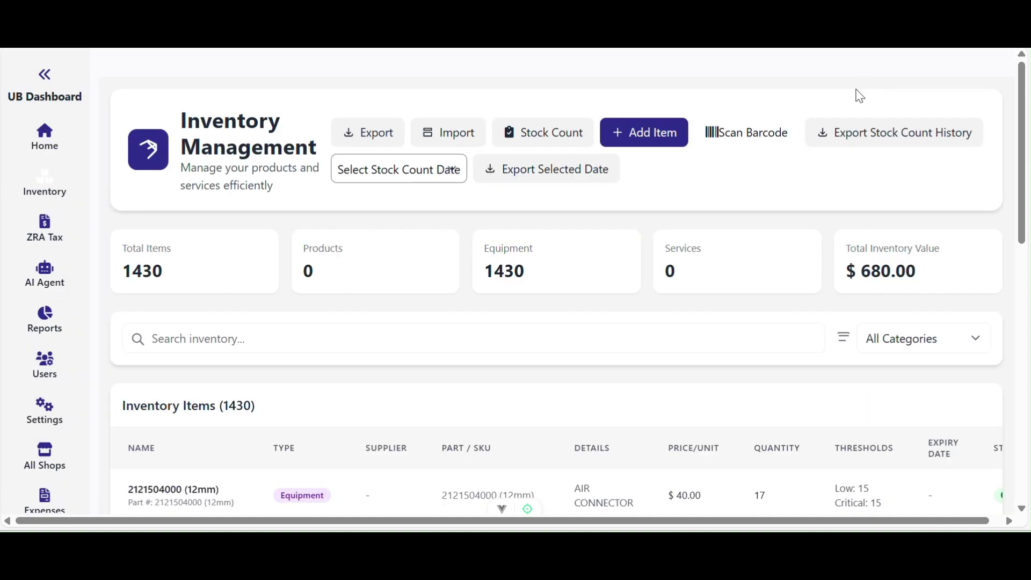
- Look over the inventory list, open the reports and look through the Inventory Report's items, quantities and values
scroll(617, 421, "down", 12)
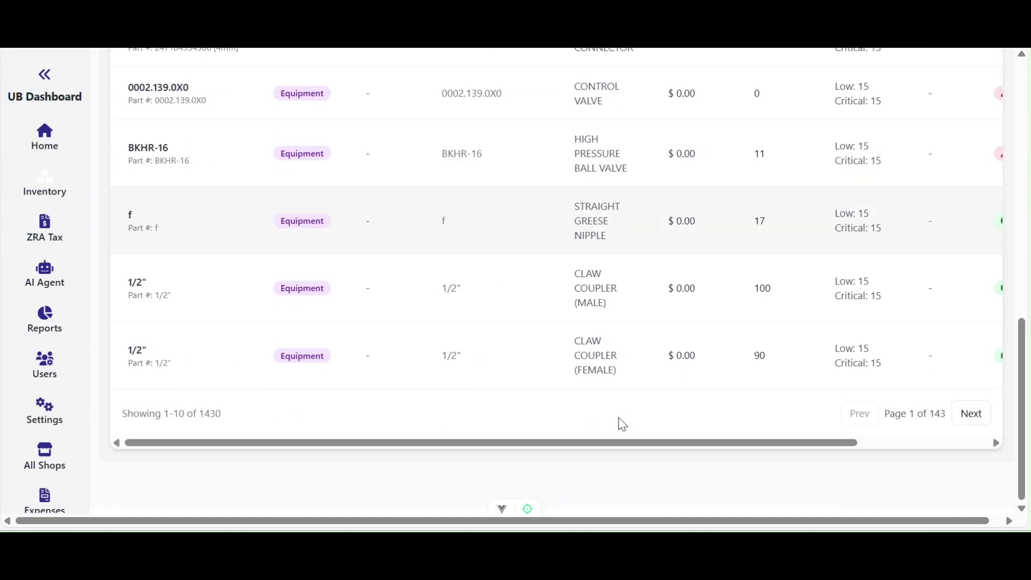
scroll(621, 424, "up", 12)
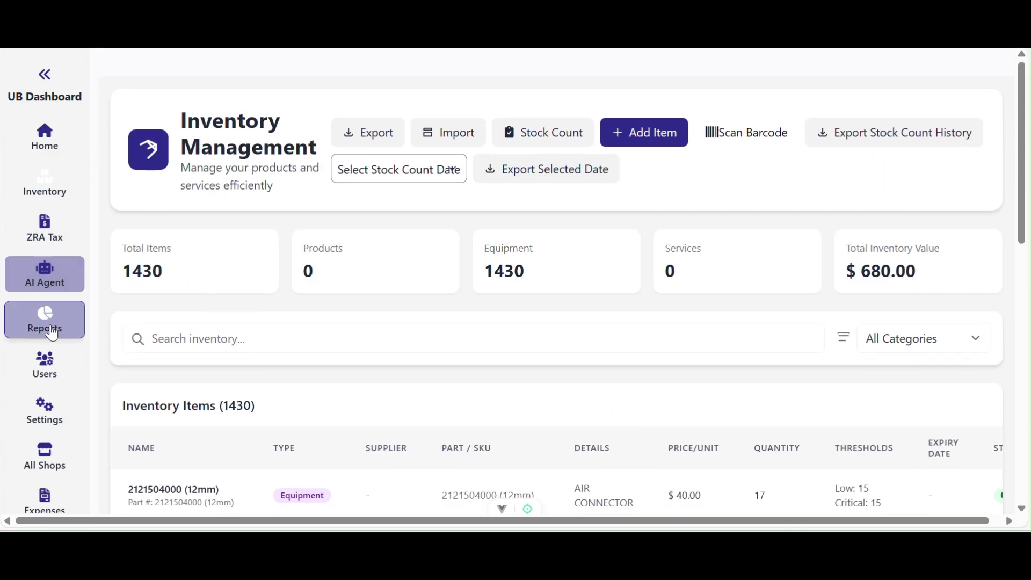
left_click(61, 328)
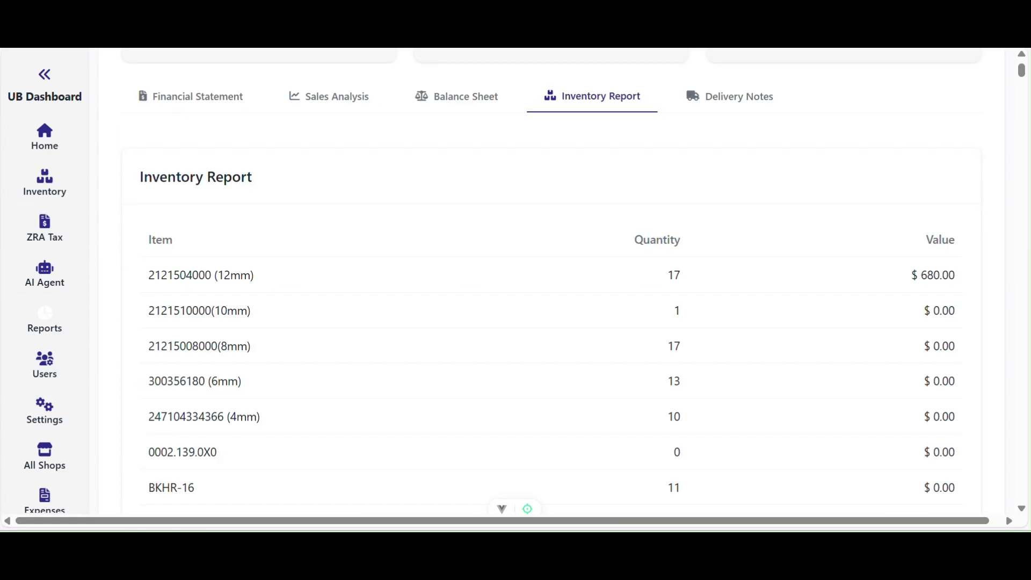
scroll(499, 258, "down", 20)
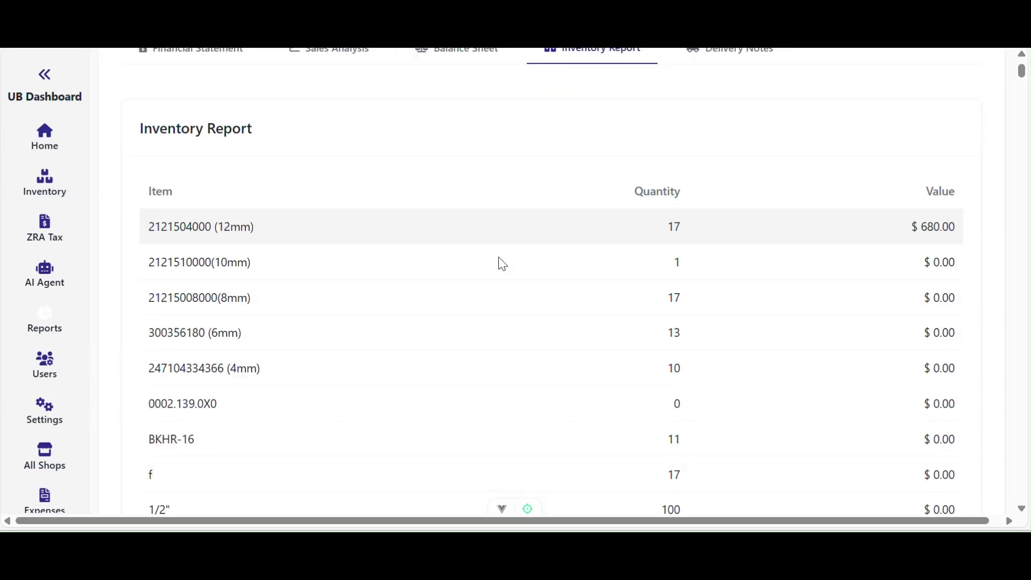
scroll(499, 259, "down", 15)
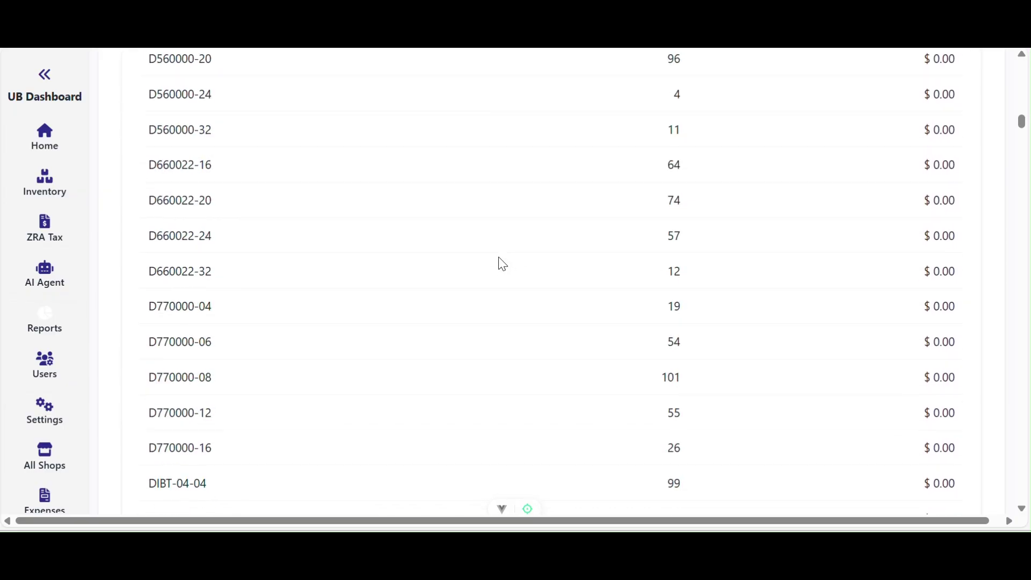
scroll(499, 258, "up", 16)
scroll(499, 259, "up", 20)
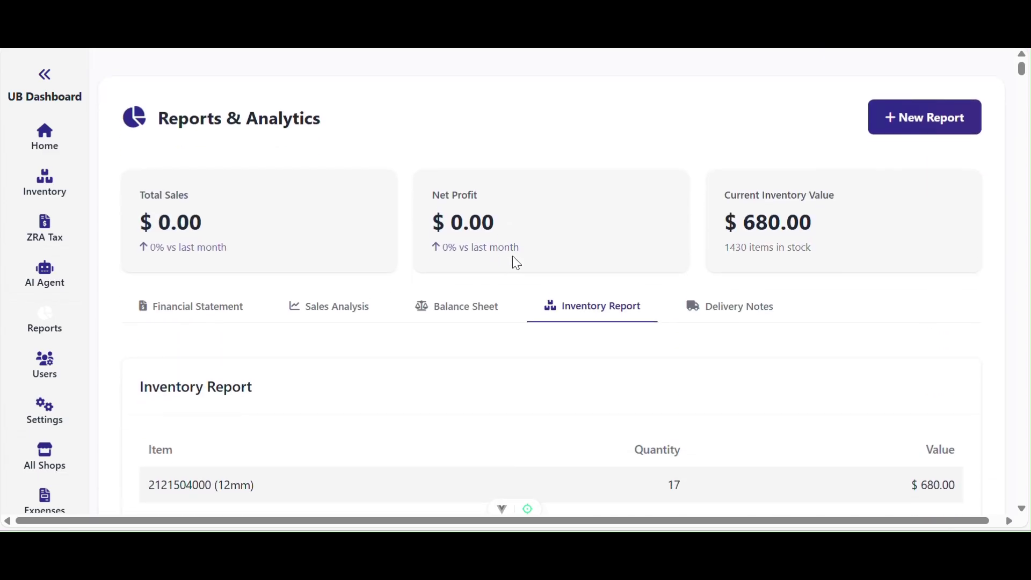
- Open the Delivery Notes report and review its summary figures, filters, notifications and ticket list
left_click(730, 311)
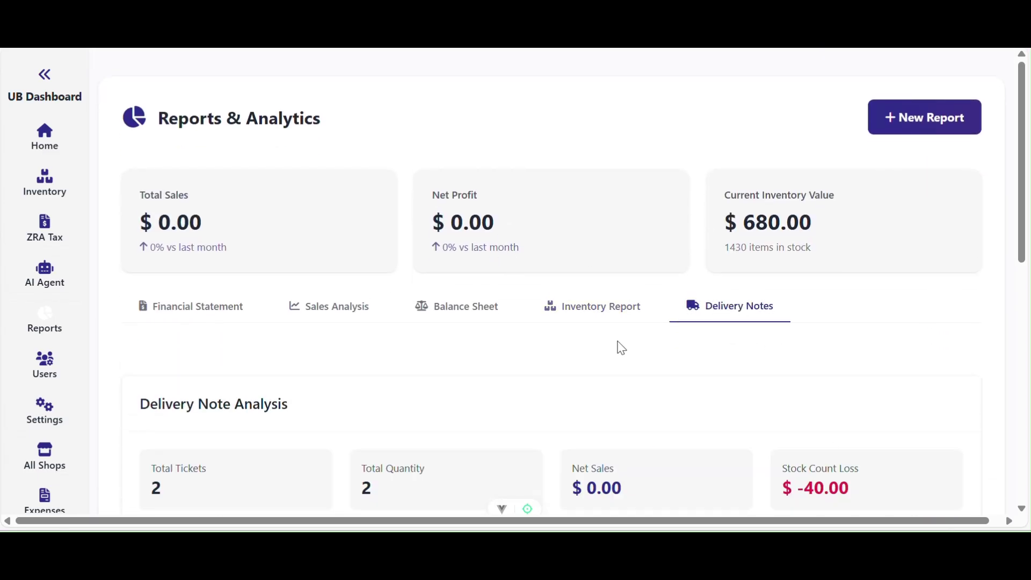
scroll(565, 366, "down", 5)
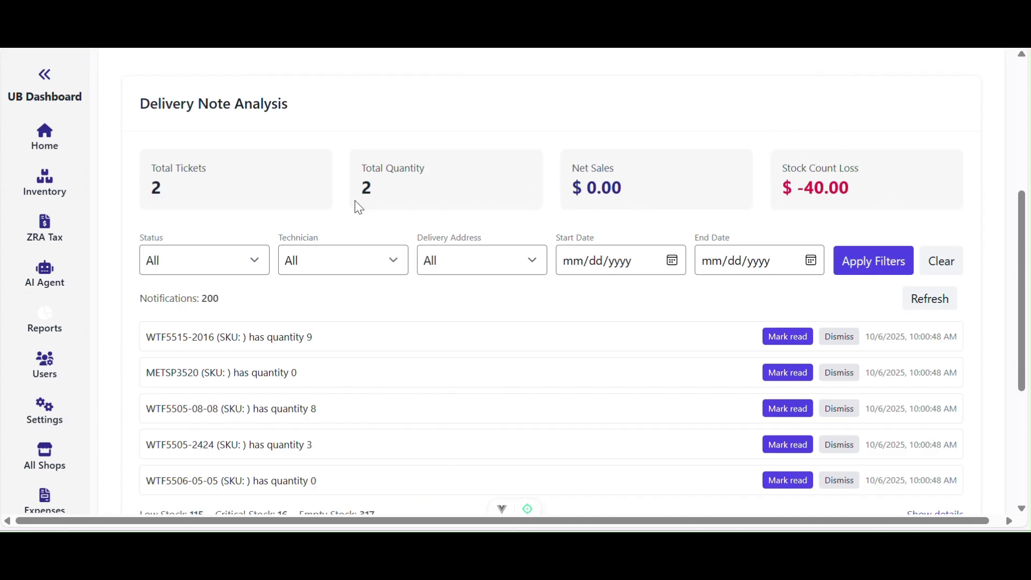
scroll(433, 397, "down", 3)
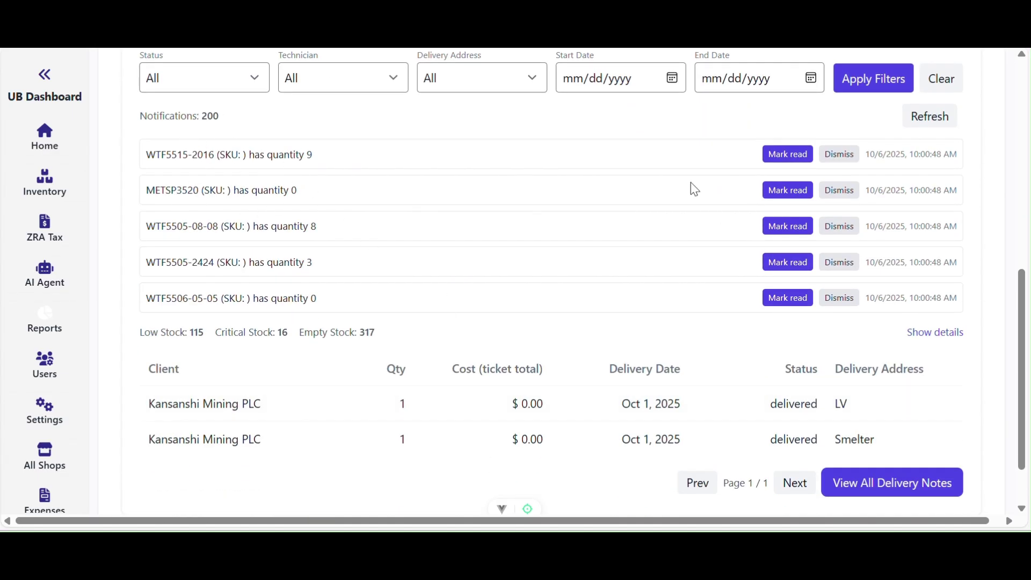
scroll(733, 309, "down", 2)
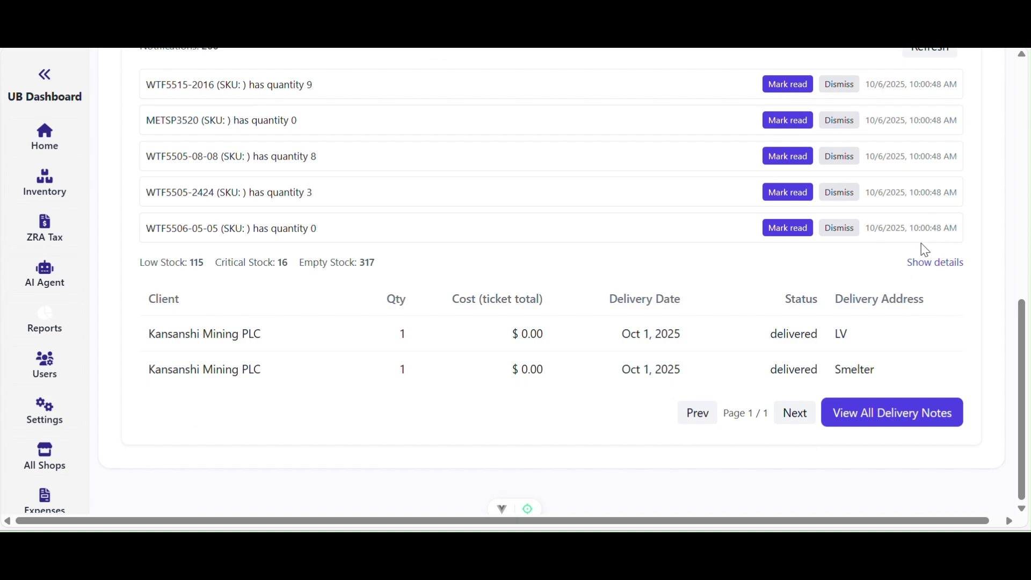
- Show the stock level details, examine the Low Stock, Critical Stock and Empty Stock lists, and hide the details
left_click(934, 263)
scroll(746, 333, "down", 4)
scroll(746, 335, "up", 3)
scroll(658, 446, "down", 3)
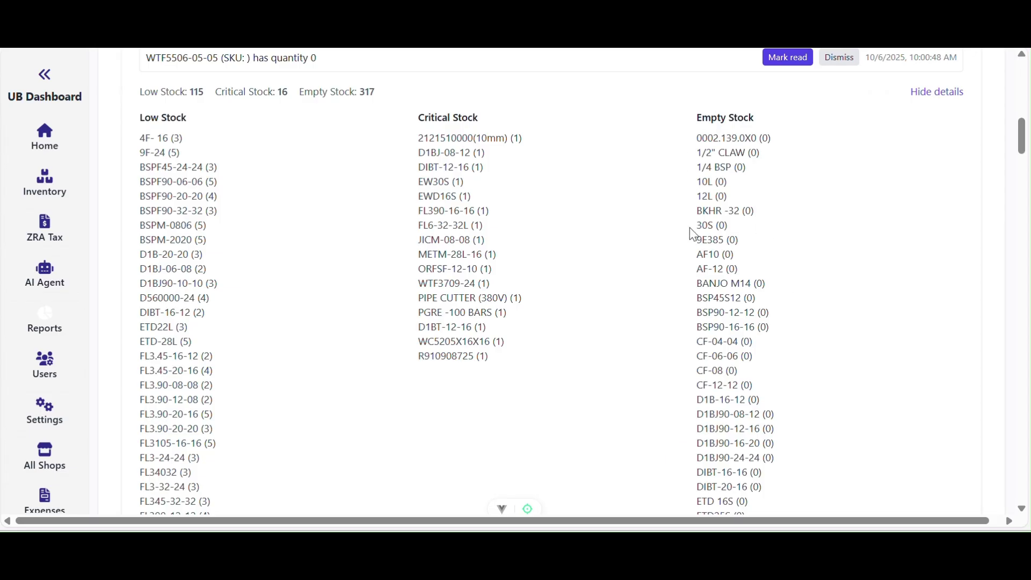
scroll(708, 400, "down", 8)
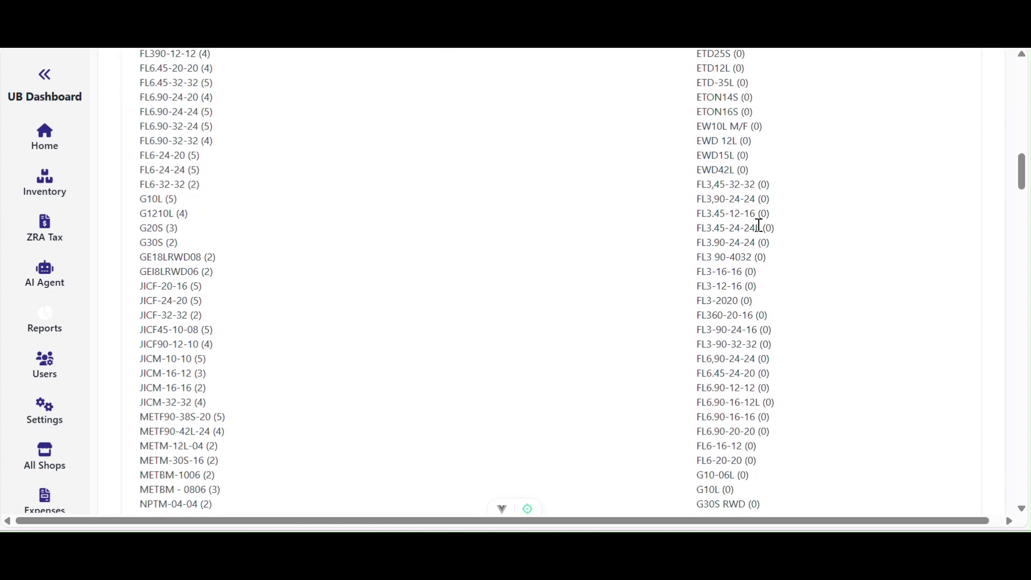
scroll(759, 226, "up", 10)
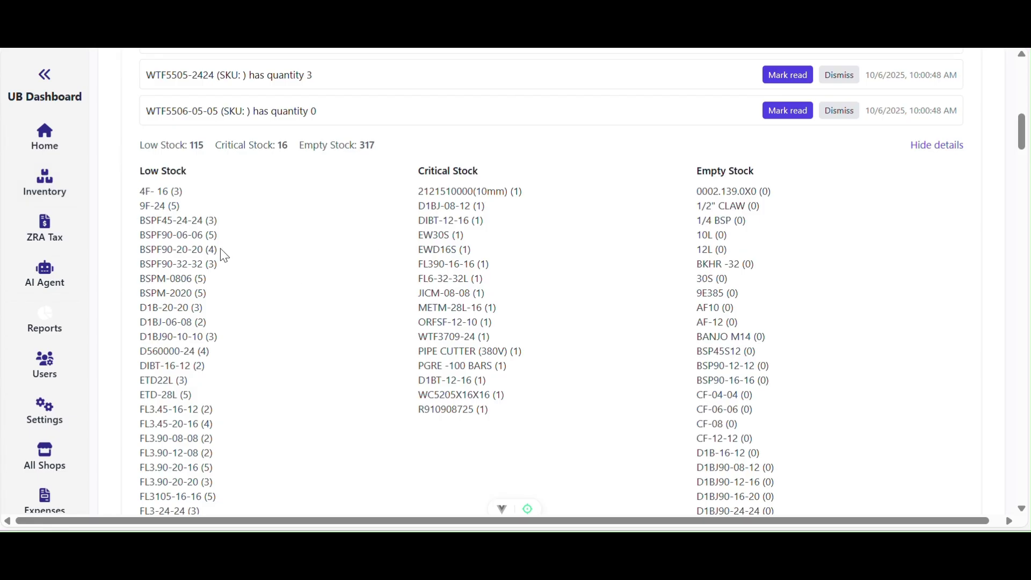
scroll(259, 257, "up", 3)
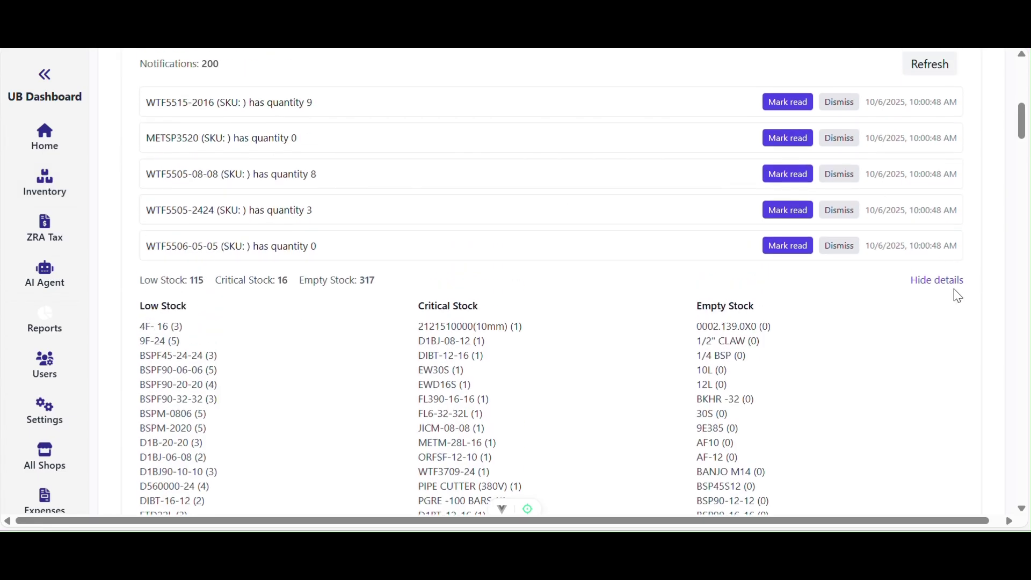
left_click(945, 284)
- View all delivery notes with their technicians and delivery addresses, and close the list
scroll(746, 363, "down", 1)
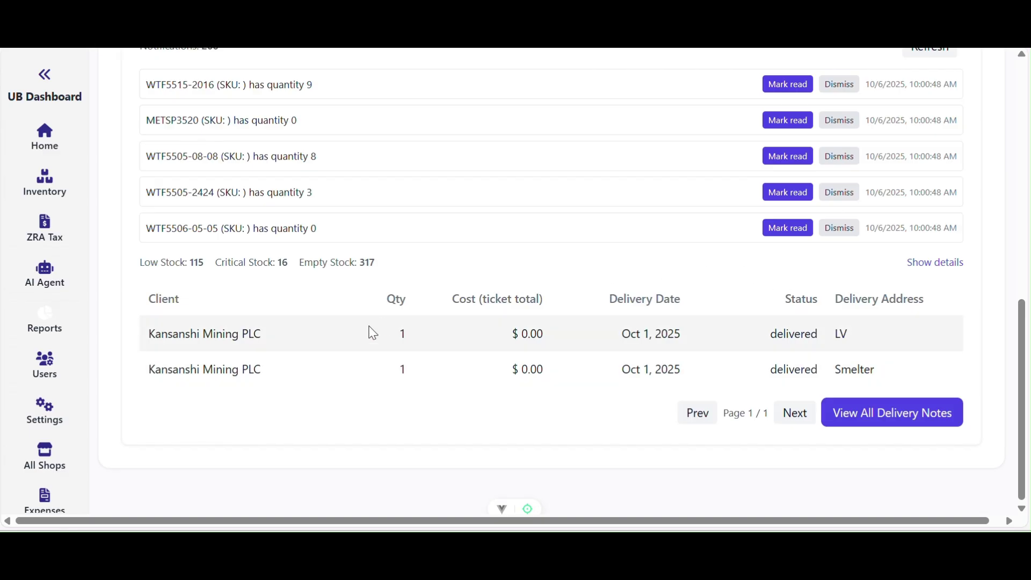
left_click(874, 416)
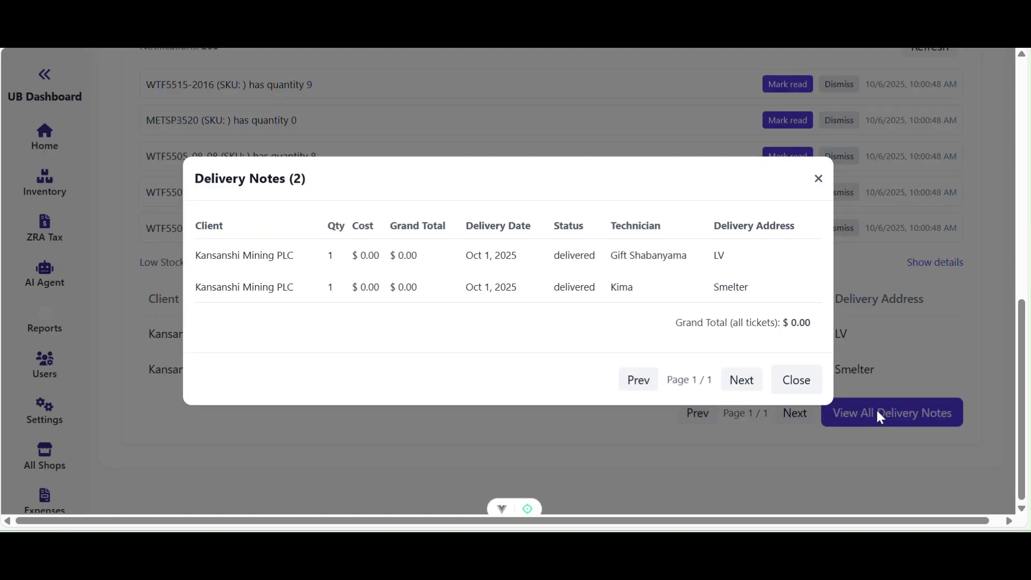
left_click(817, 179)
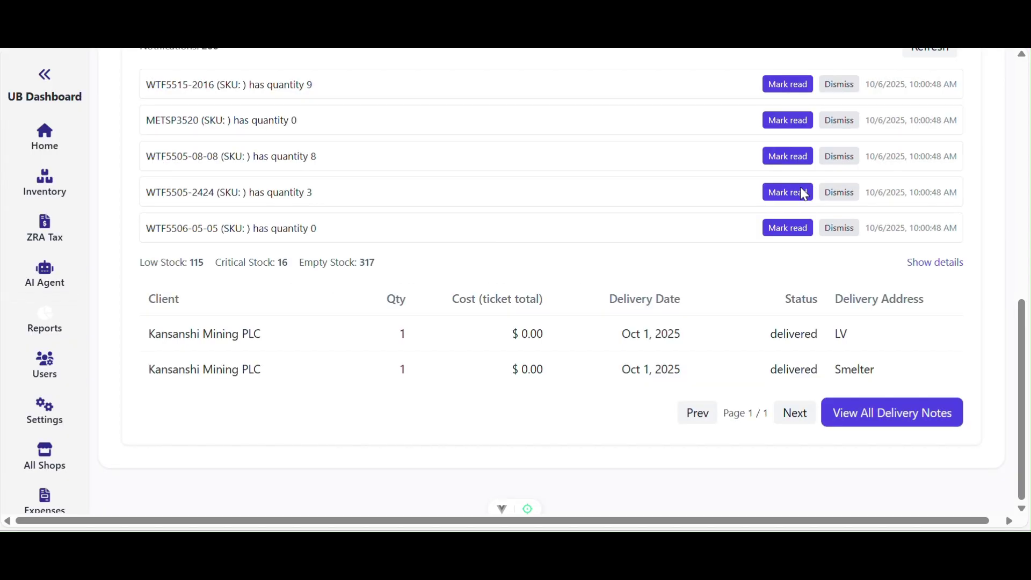
scroll(58, 212, "up", 7)
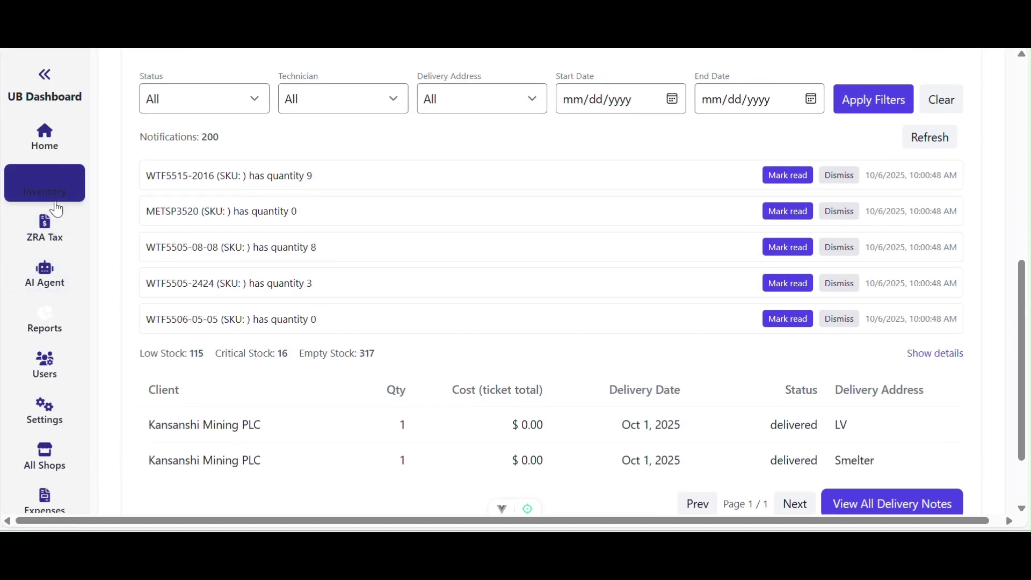
- Ask the AI Agent for a "delivery ticket report for today"
left_click(47, 279)
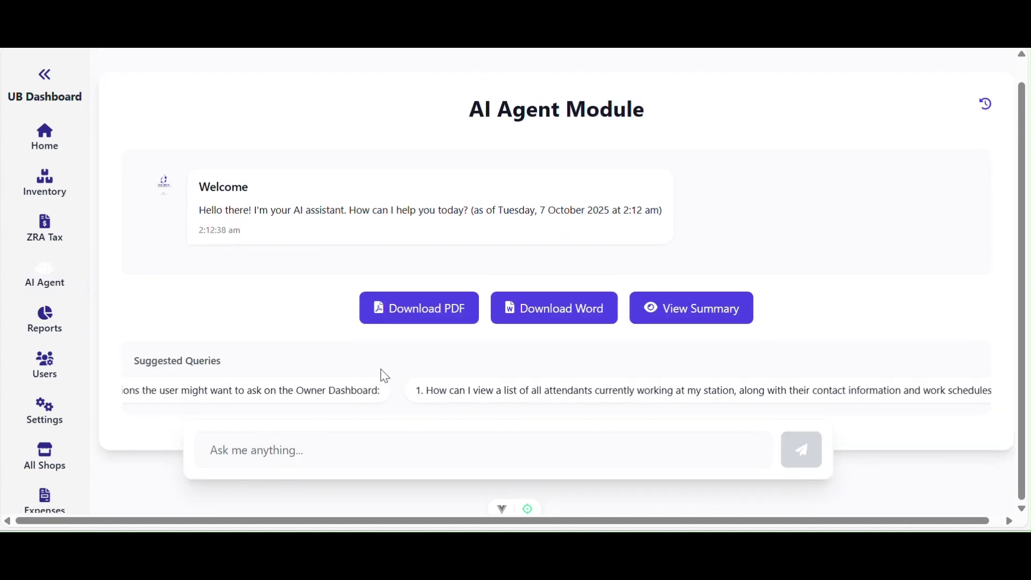
left_click(300, 454)
type("delivery ti")
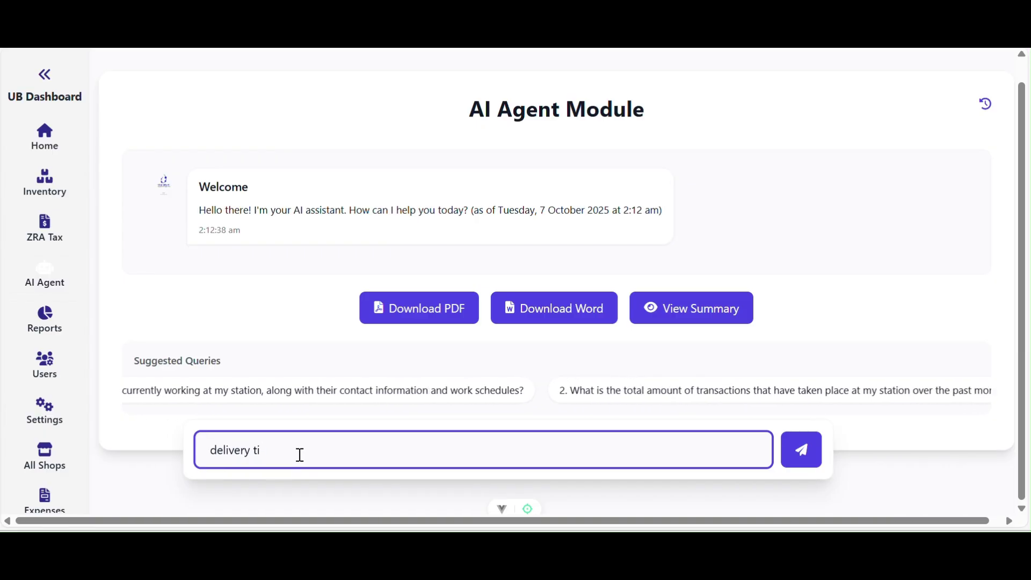
type("cket report")
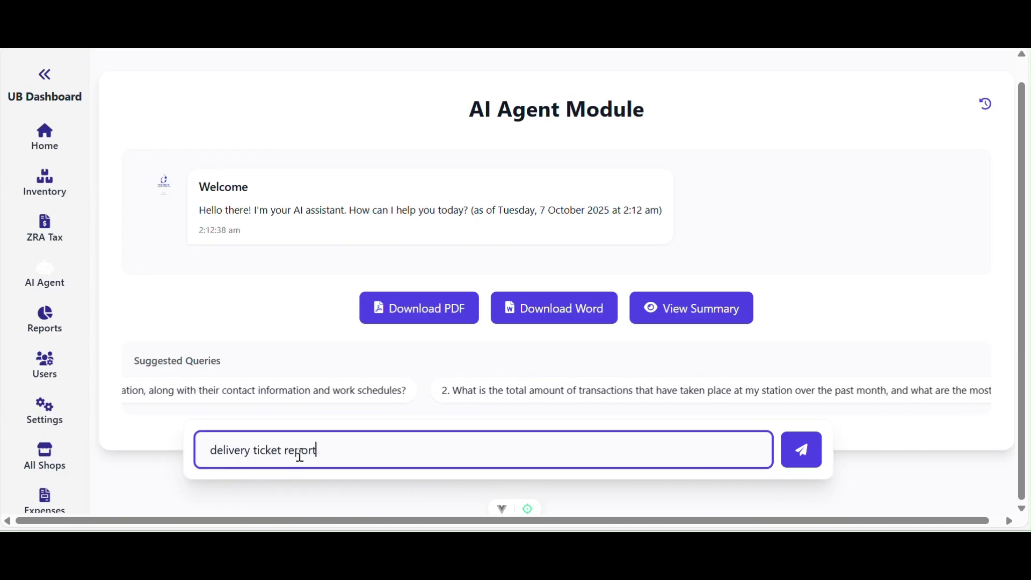
type(" for today")
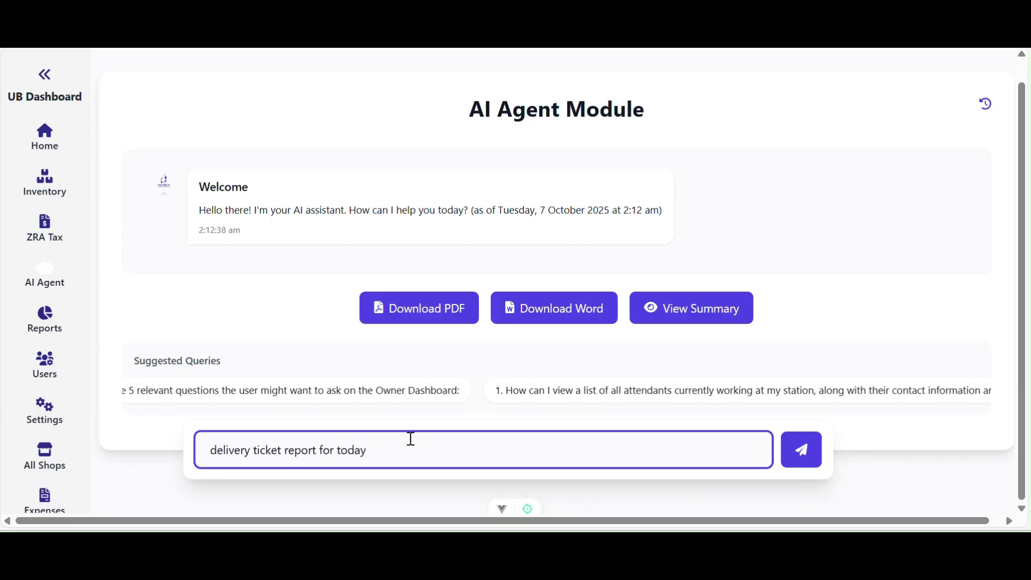
left_click(790, 454)
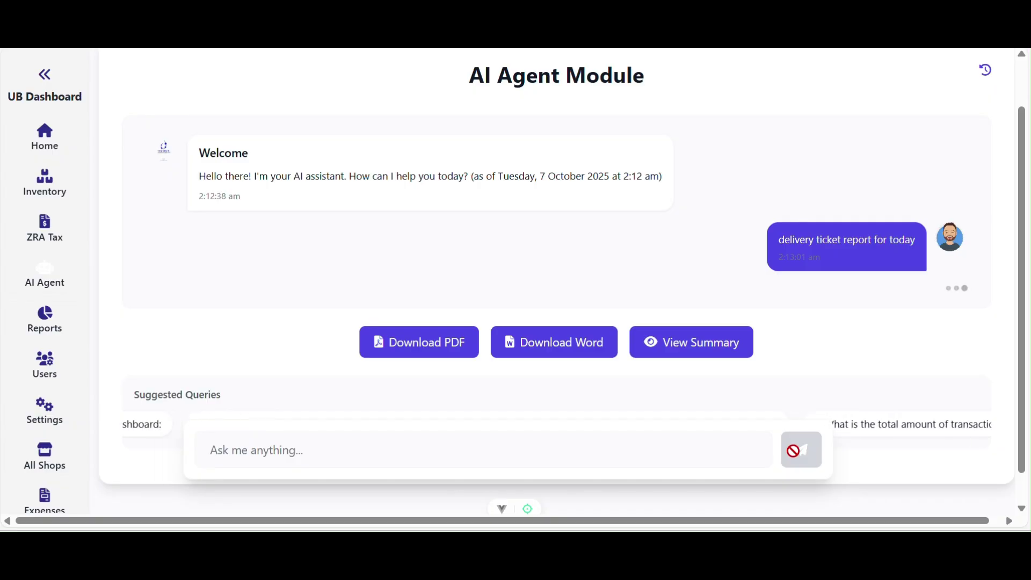
- Read the generated delivery ticket report, including its executive summary, ticket-level summary, item breakdown and recommendations
scroll(584, 214, "up", 8)
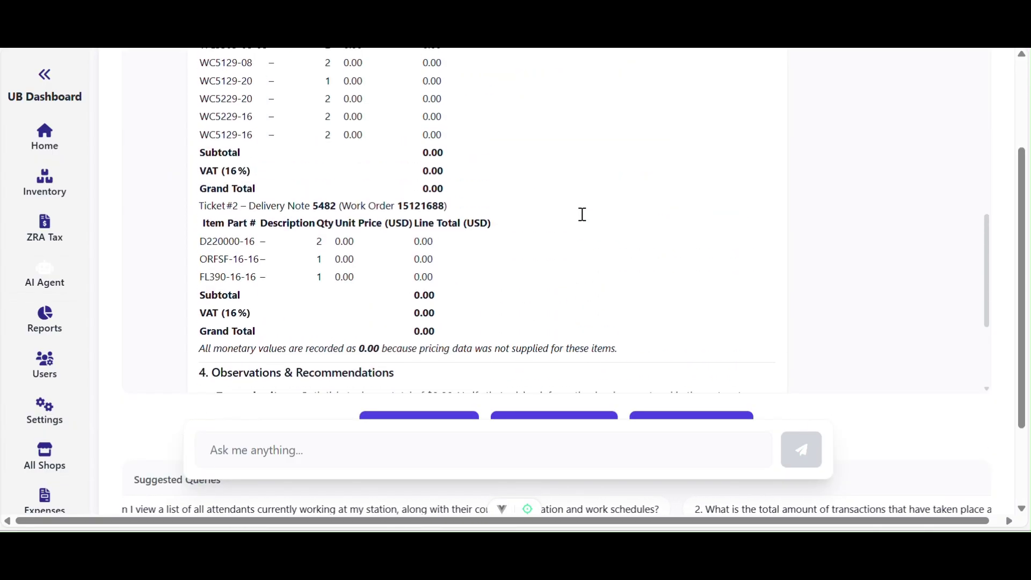
scroll(585, 220, "up", 2)
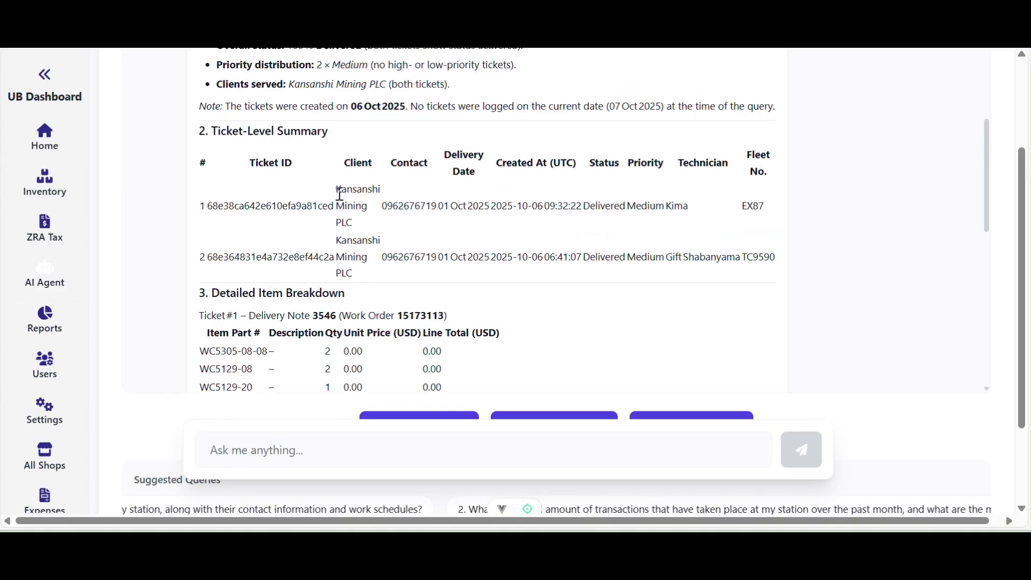
scroll(330, 232, "up", 3)
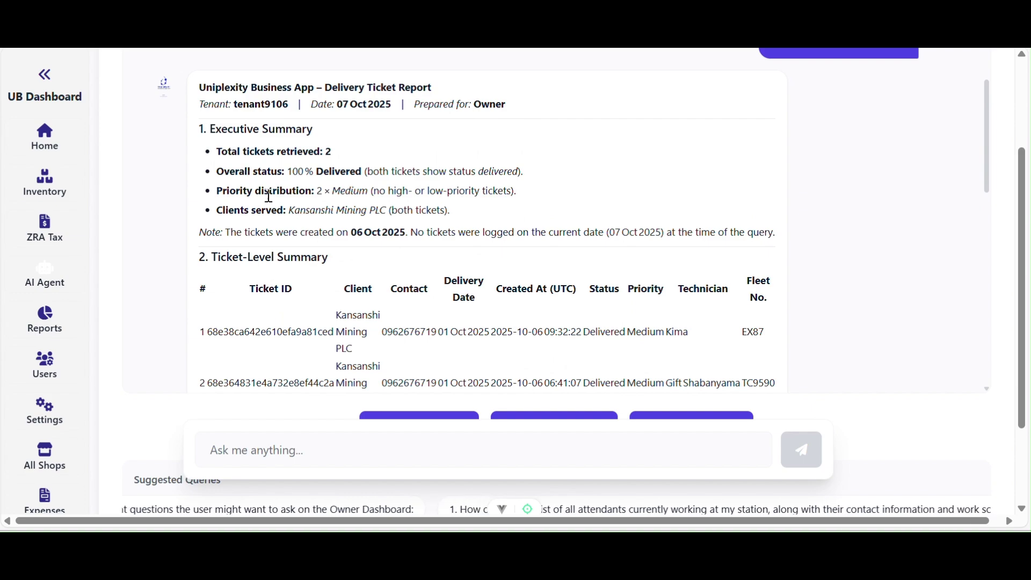
scroll(315, 211, "down", 3)
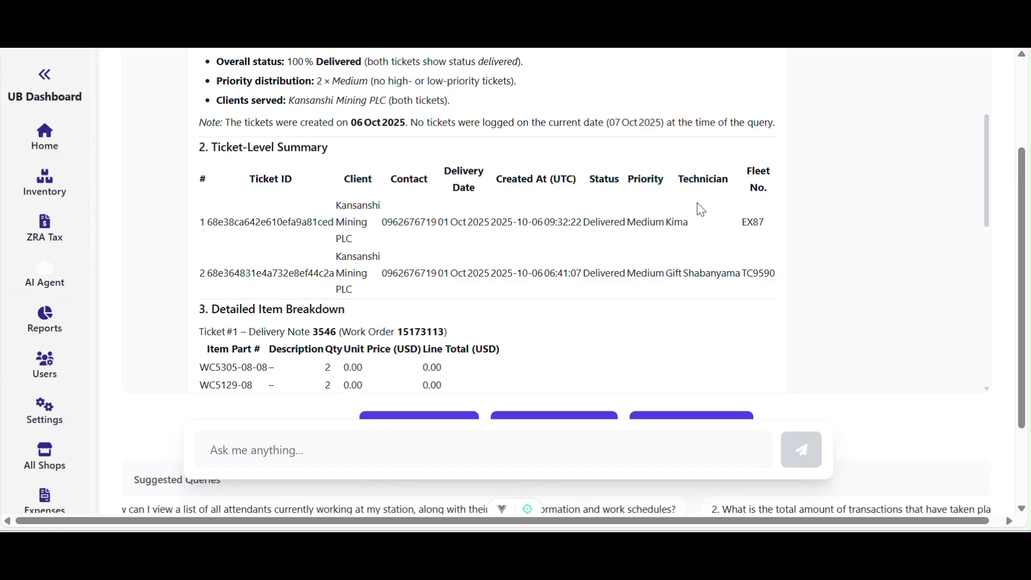
scroll(748, 253, "down", 5)
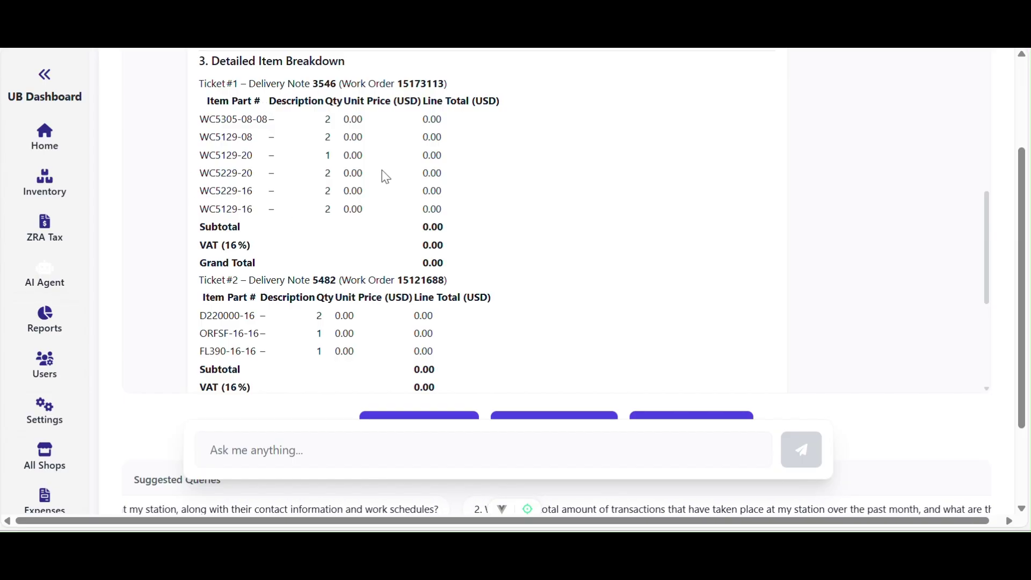
scroll(412, 208, "down", 5)
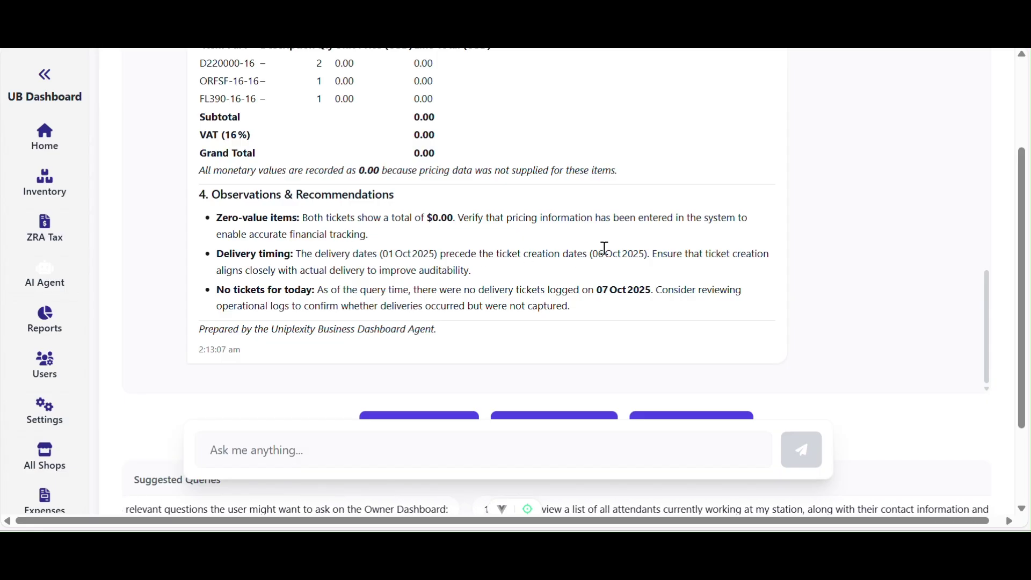
- Check the download and summary options below the generated report and open the Delivery Tickets page
scroll(438, 304, "down", 1)
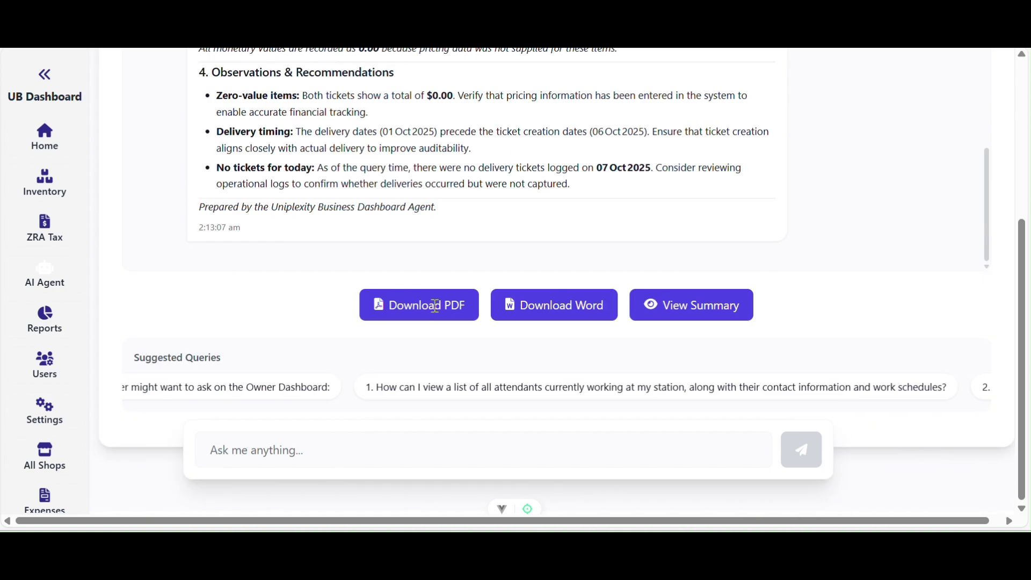
scroll(438, 309, "up", 4)
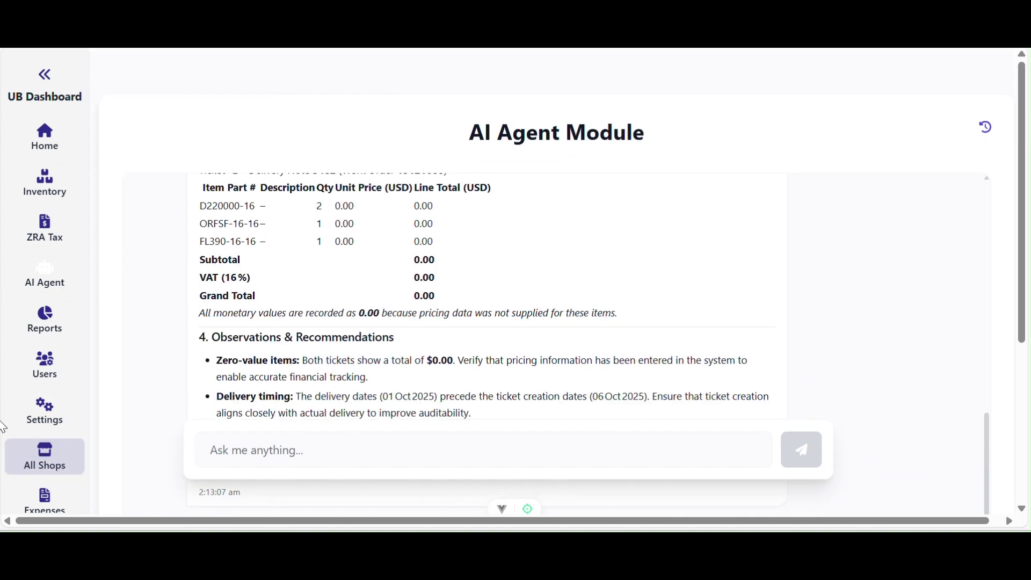
scroll(41, 272, "down", 3)
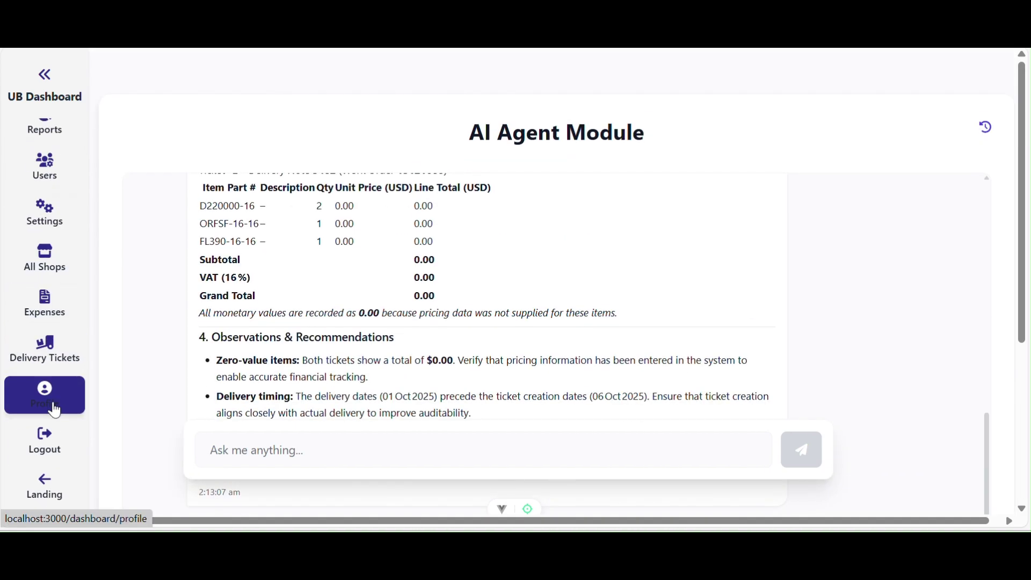
scroll(46, 395, "up", 1)
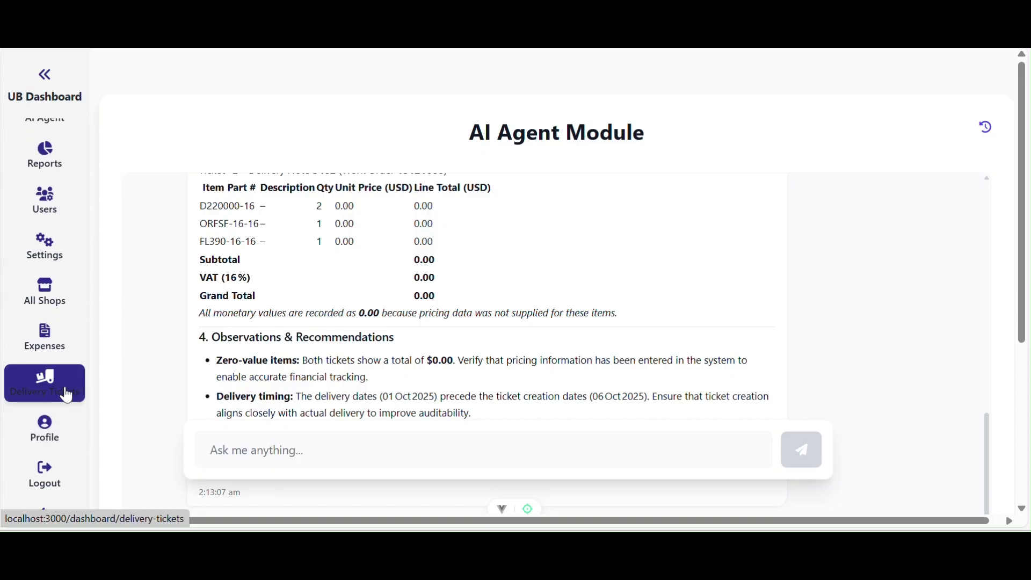
left_click(66, 395)
- Examine the fields of the Create New Delivery Ticket form, from the client name to the status
scroll(486, 433, "down", 3)
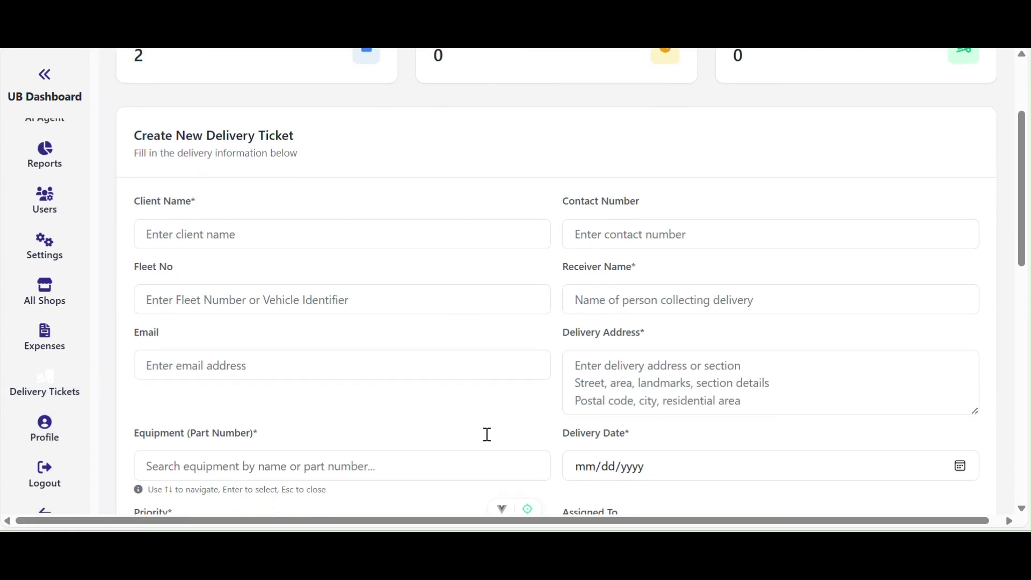
left_click(236, 229)
left_click(343, 192)
scroll(545, 334, "down", 2)
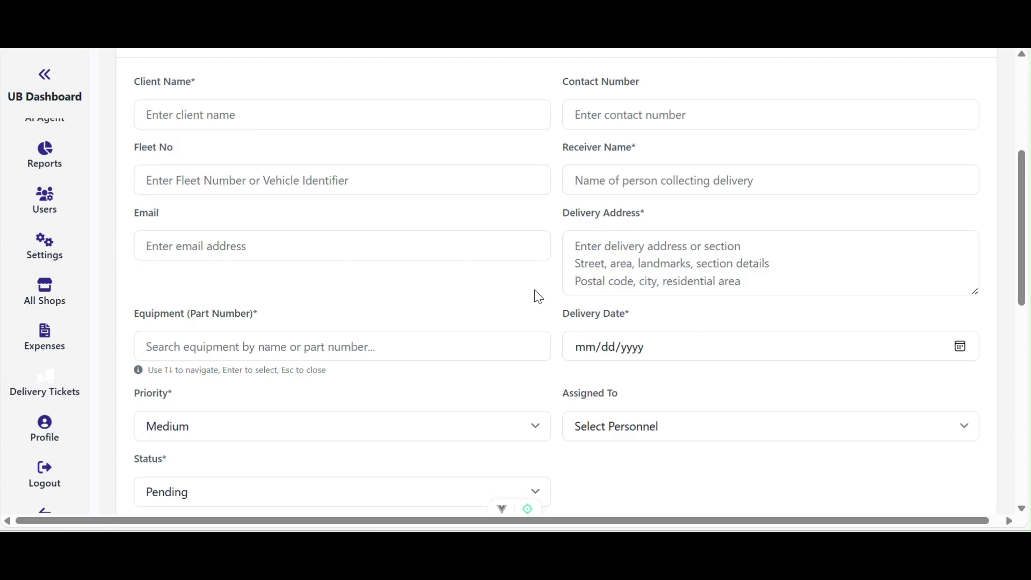
scroll(494, 336, "down", 1)
scroll(498, 336, "down", 2)
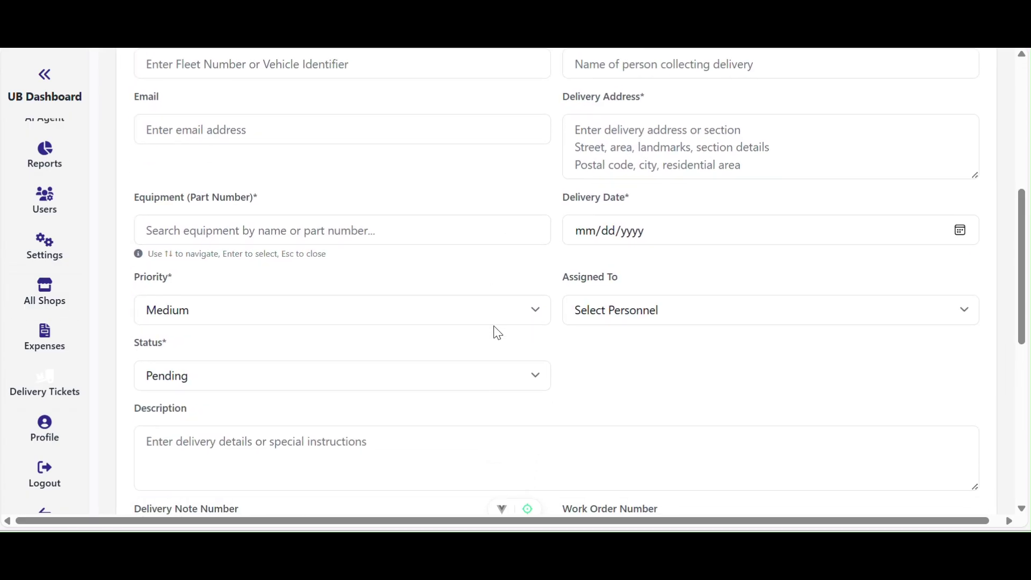
- Add the equipment BSPF-12-10 to the new delivery ticket with a quantity of 4
left_click(375, 230)
scroll(344, 336, "down", 15)
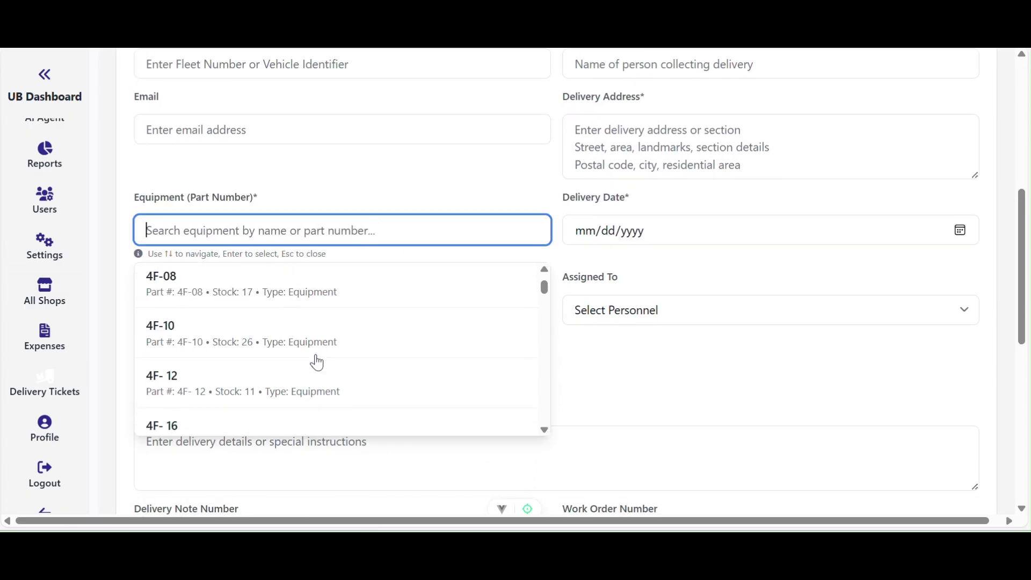
left_click(344, 335)
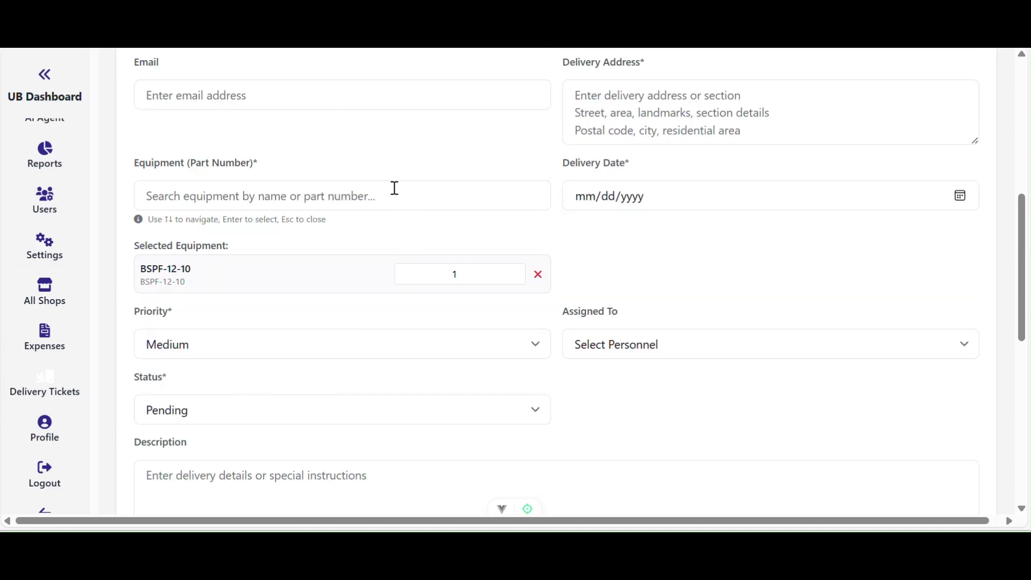
left_click(514, 271)
left_click(515, 272)
left_click(514, 272)
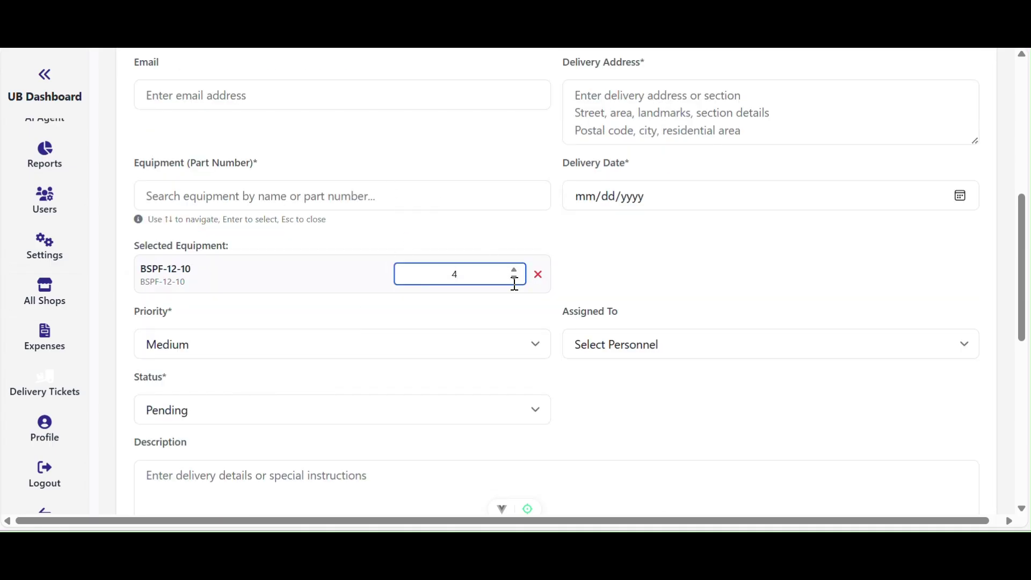
- Add the equipment BSP90-16-16 to the ticket as a second item
left_click(353, 198)
scroll(299, 290, "down", 10)
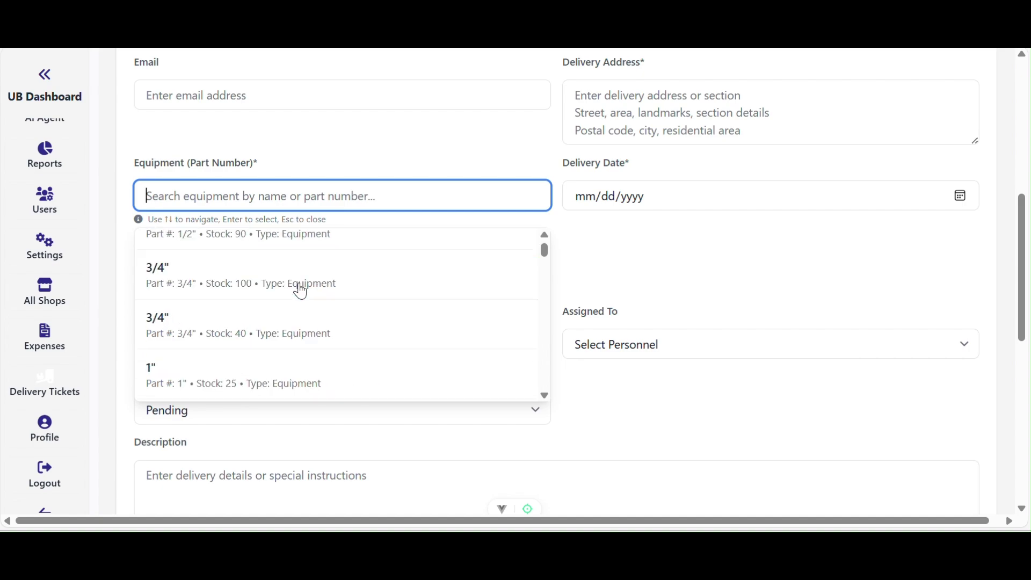
scroll(301, 290, "down", 5)
left_click(207, 306)
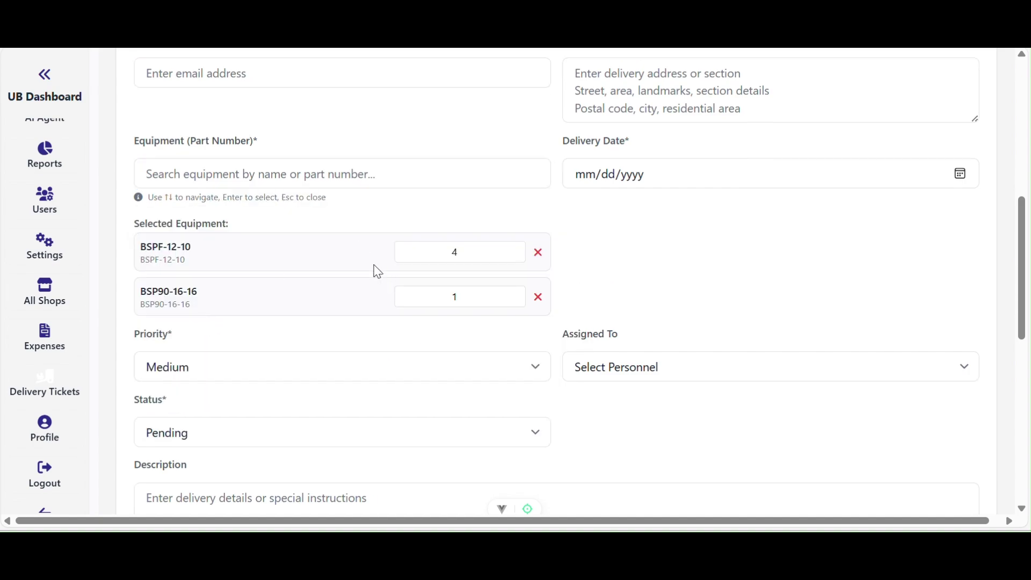
- Set the ticket's delivery date to 10/01/2025 and its priority to High
left_click(961, 174)
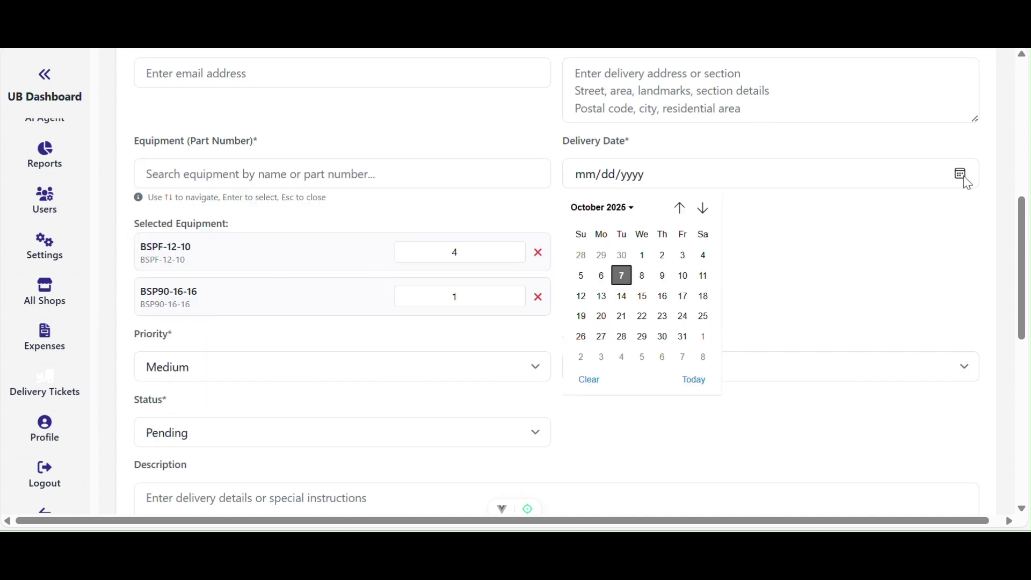
left_click(642, 255)
scroll(647, 259, "down", 2)
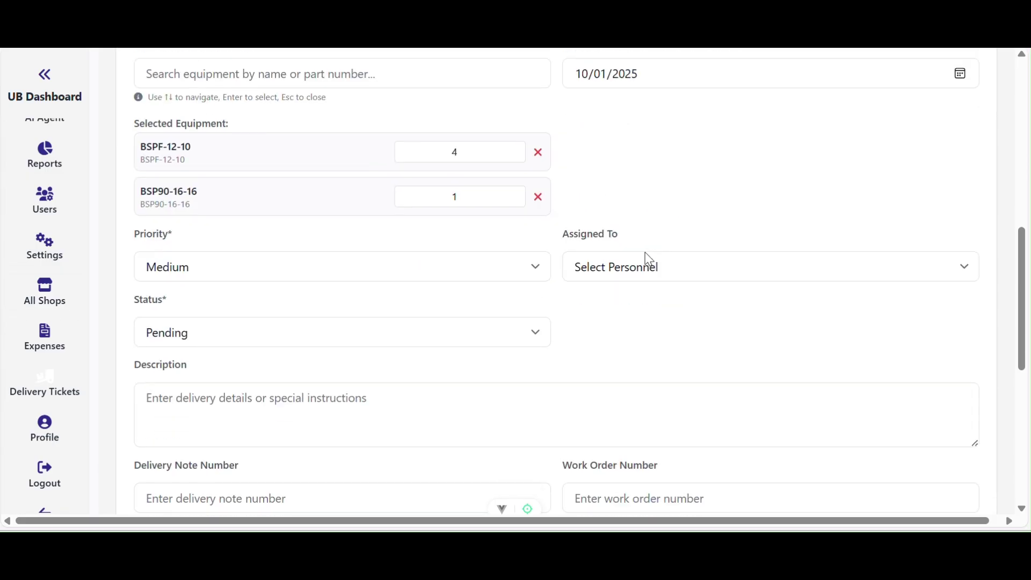
left_click(325, 267)
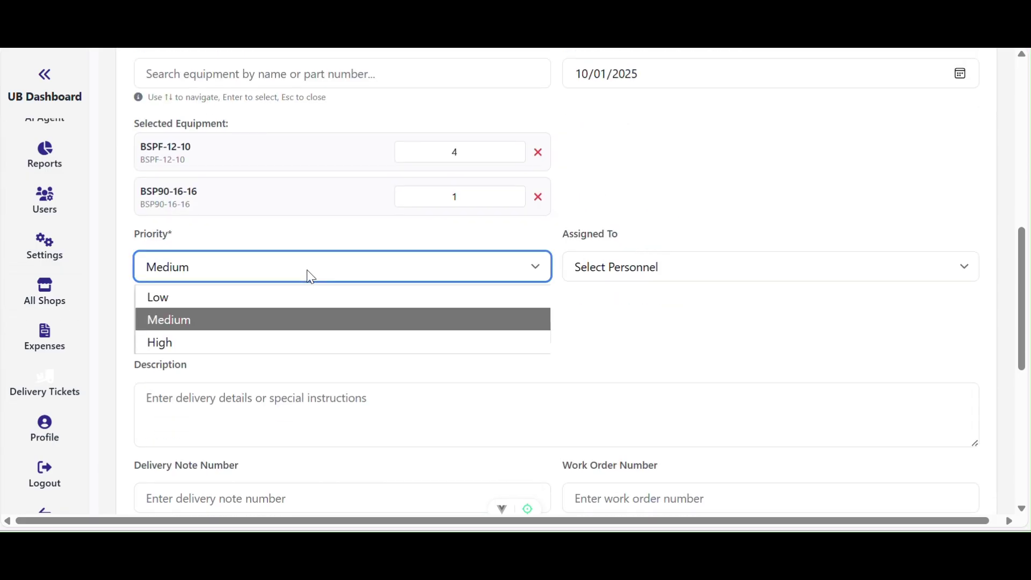
left_click(186, 342)
- Set the ticket's status to Delivered and assign it to Technician
scroll(607, 301, "down", 2)
left_click(514, 221)
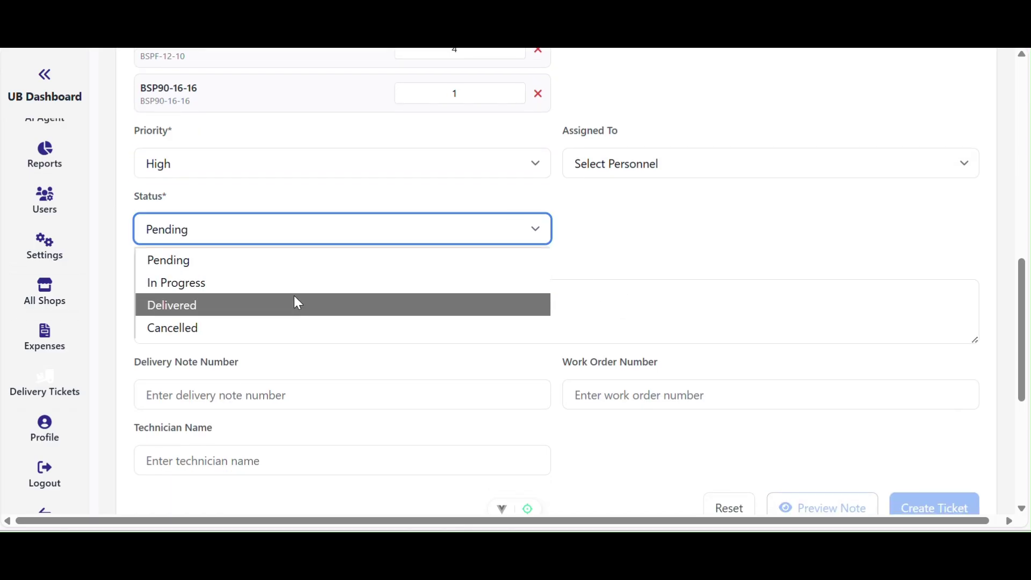
left_click(297, 304)
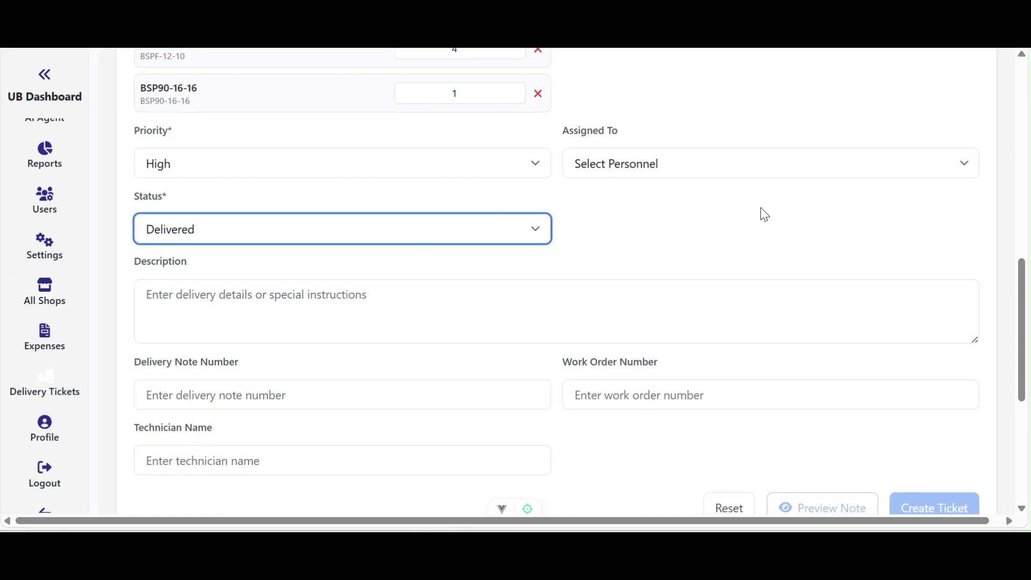
left_click(713, 178)
left_click(639, 215)
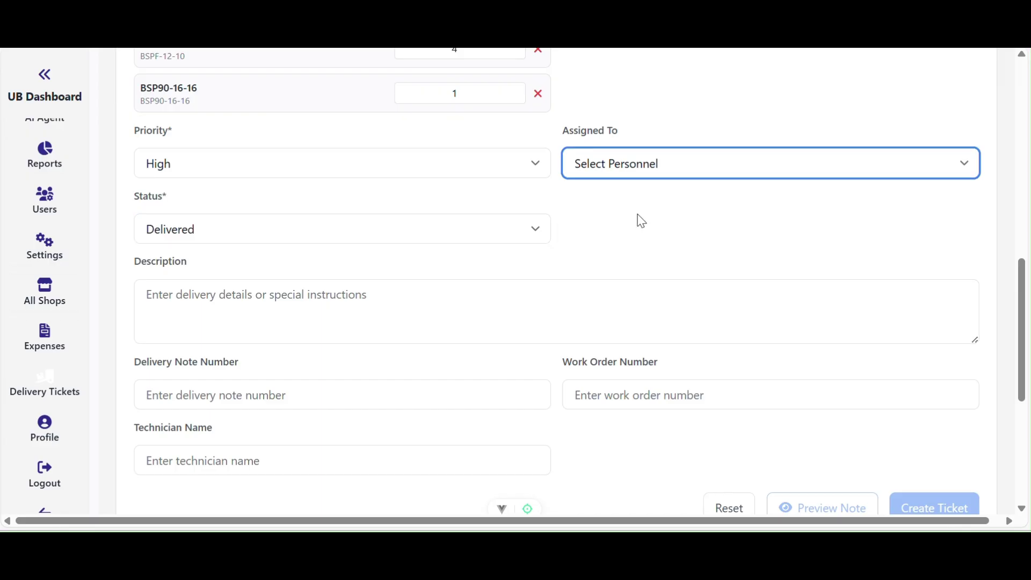
- Enter the ticket description "The hose needs a new replacement due to abrasion"
scroll(638, 220, "down", 2)
left_click(273, 216)
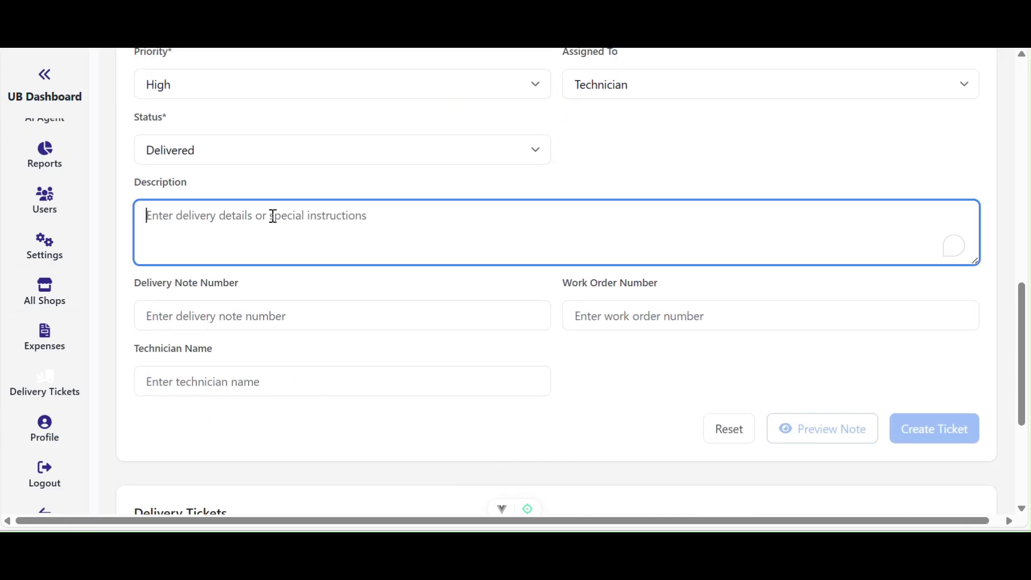
type("The")
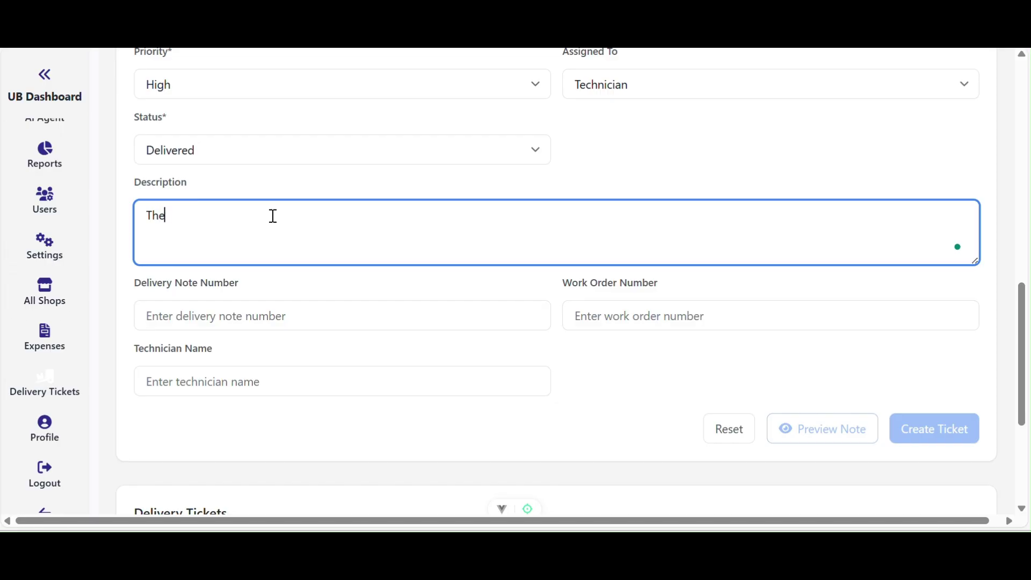
type(" hose needs a nw replacement")
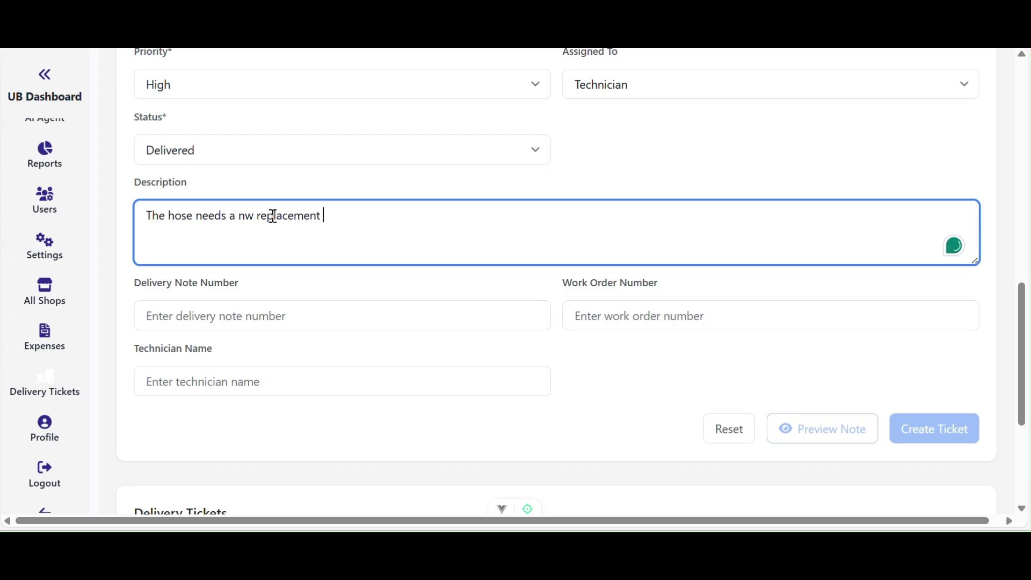
type(" due to abrasion")
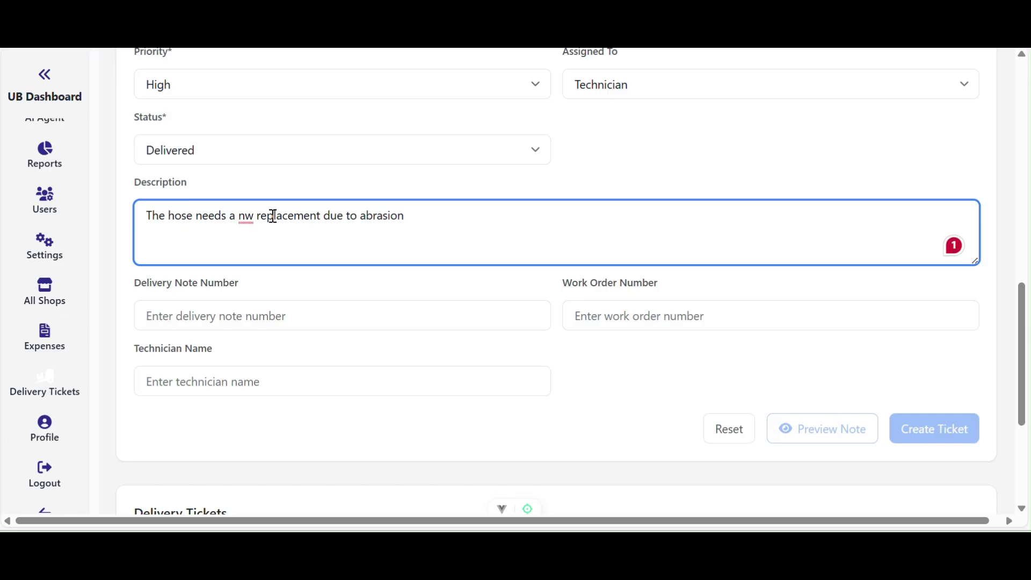
left_click(246, 216)
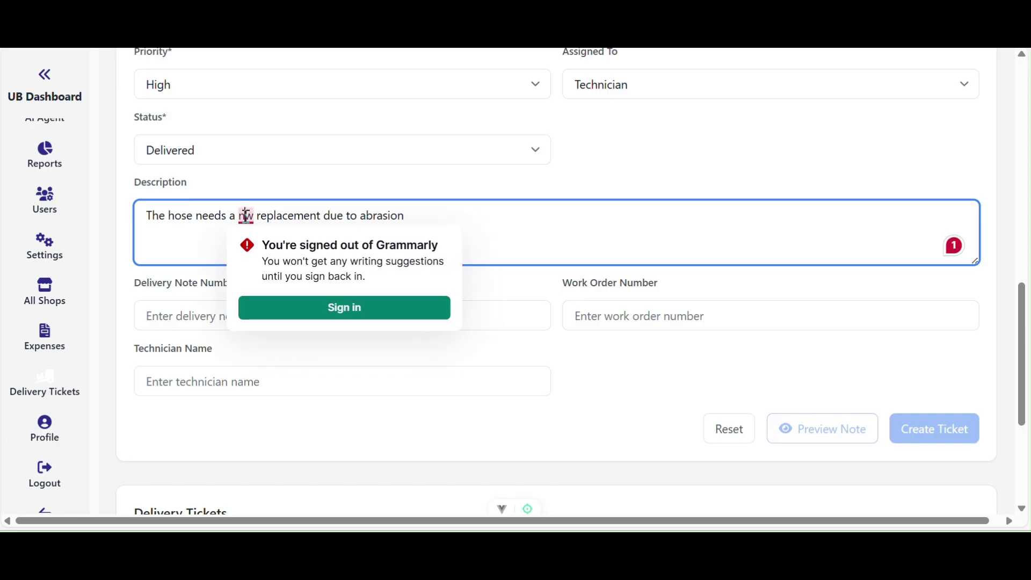
type("e")
left_click(605, 193)
- Fill in the technician's name, delivery note number and work order number from the saved autofill entry
scroll(279, 320, "down", 2)
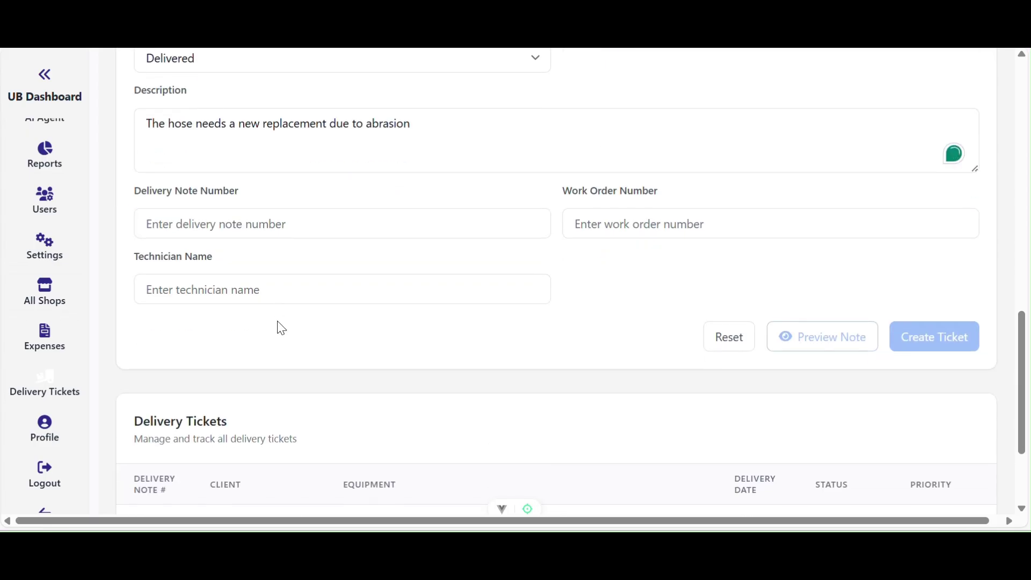
left_click(183, 297)
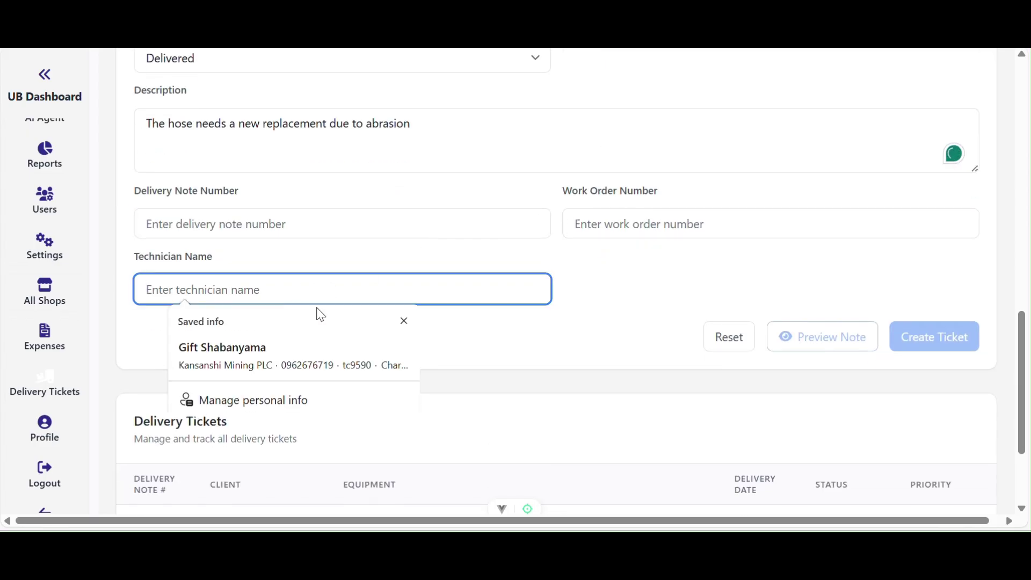
left_click(273, 347)
left_click(706, 276)
scroll(706, 276, "down", 3)
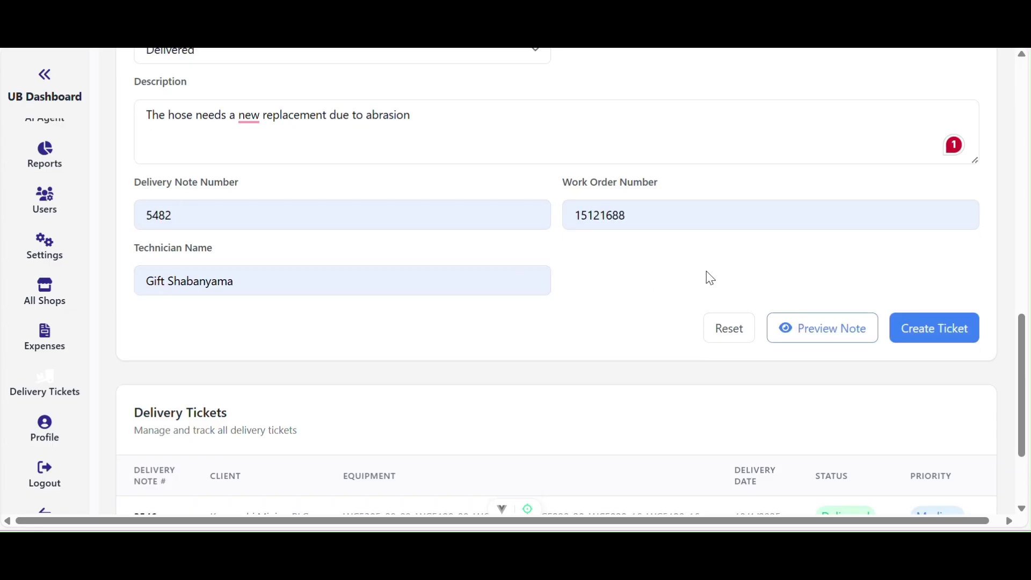